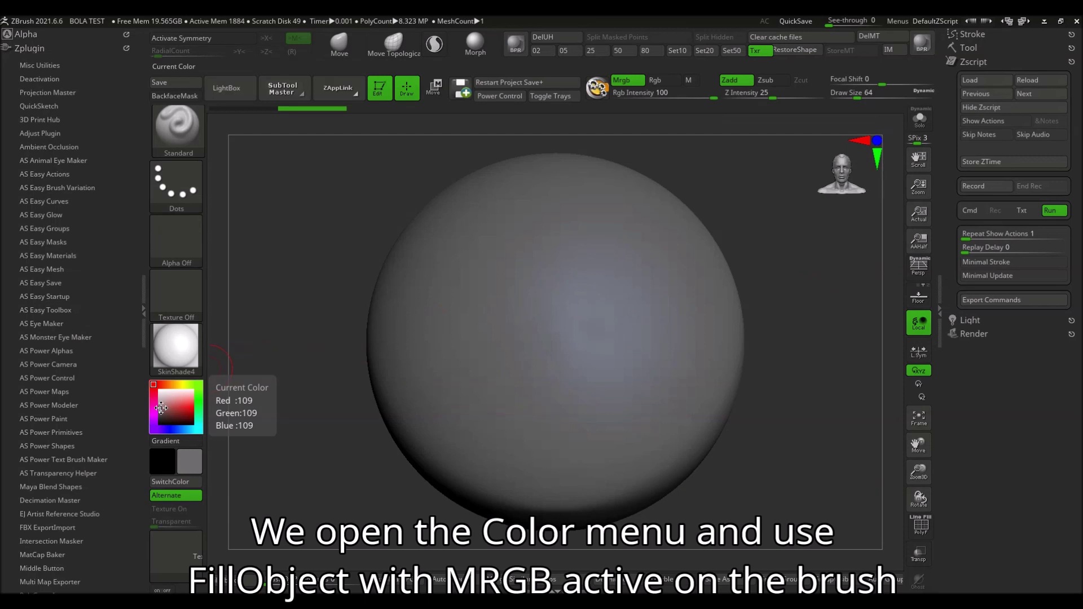
Step: Fill the whole sphere with the current colour using Color > FillObject
{"action": "left_click", "coordinate": [896, 21]}
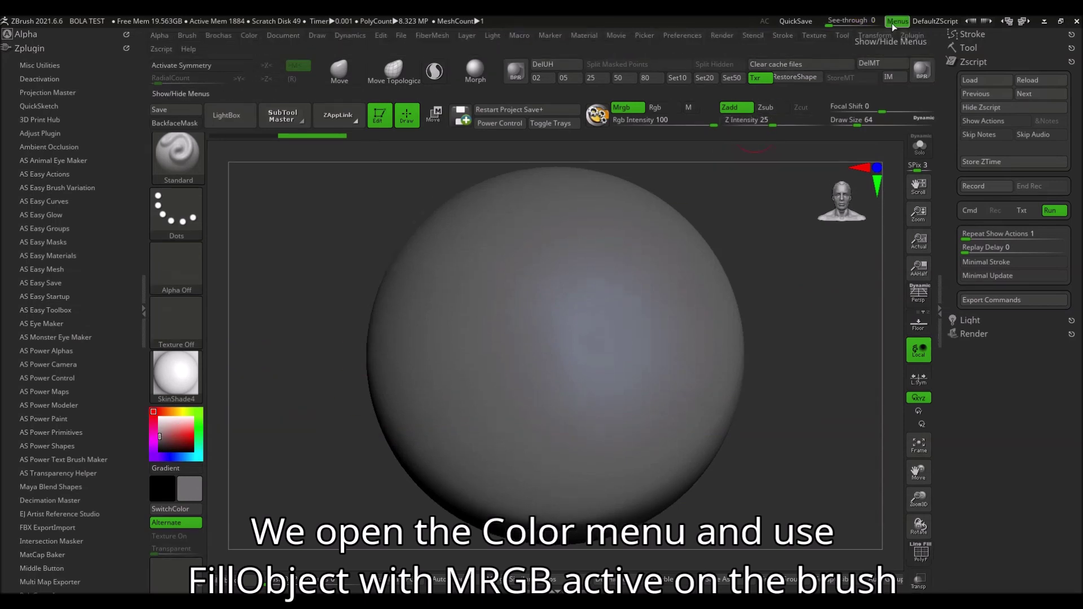
{"action": "left_click", "coordinate": [253, 38]}
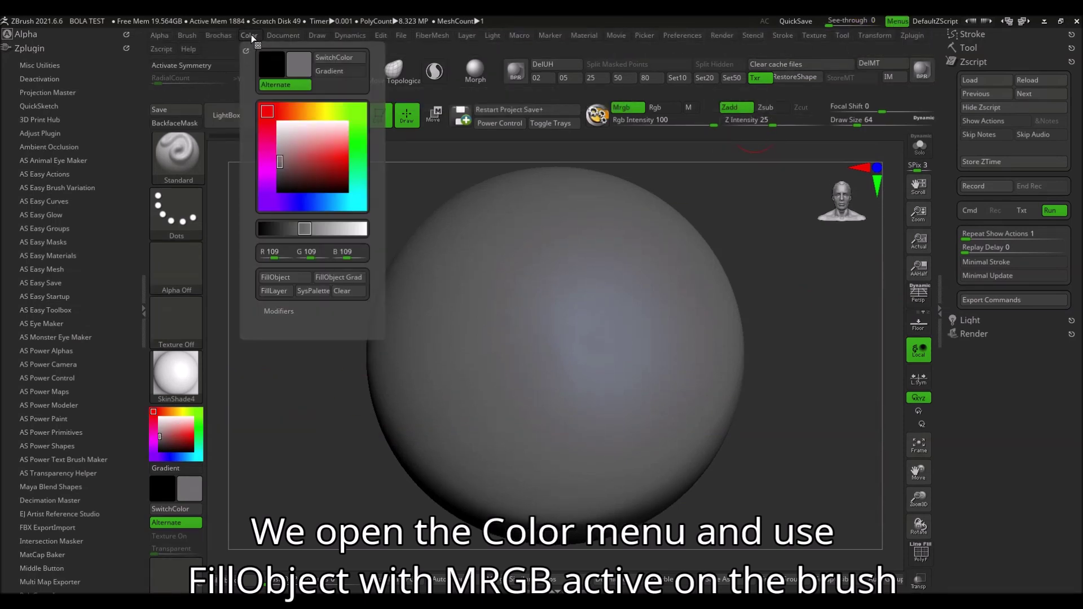
{"action": "left_click", "coordinate": [280, 278]}
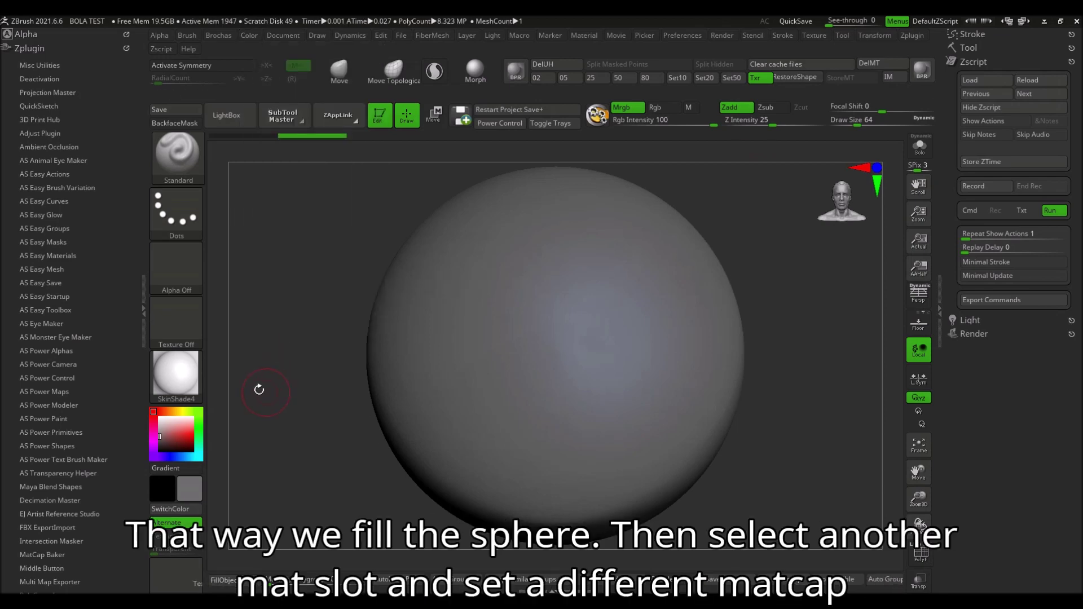
Step: Load the 001 gold metal matcap from LightBox as the active material
{"action": "left_click", "coordinate": [188, 381]}
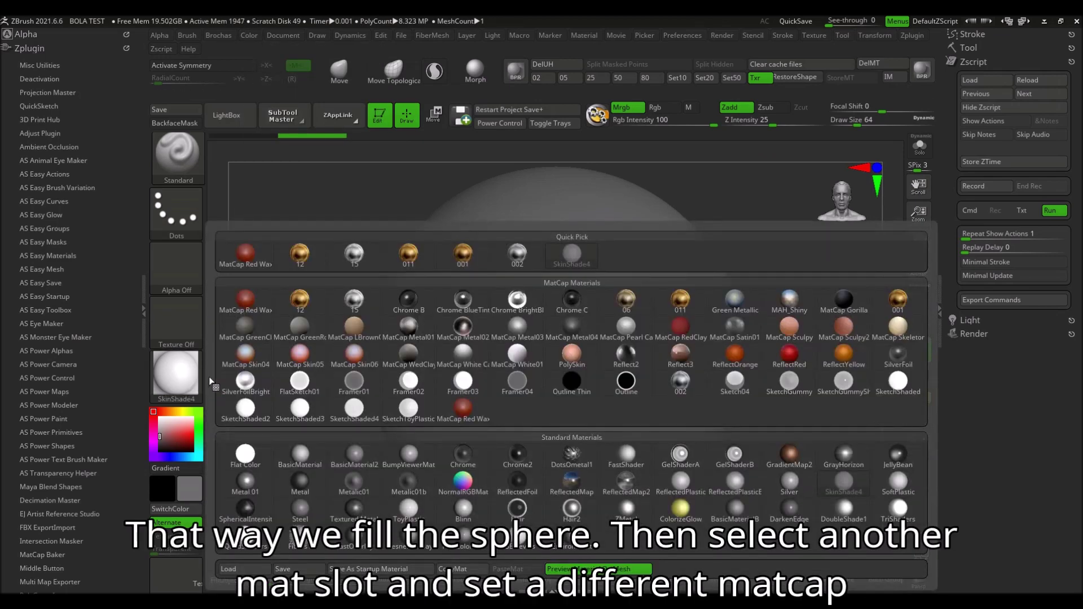
{"action": "left_click", "coordinate": [243, 255]}
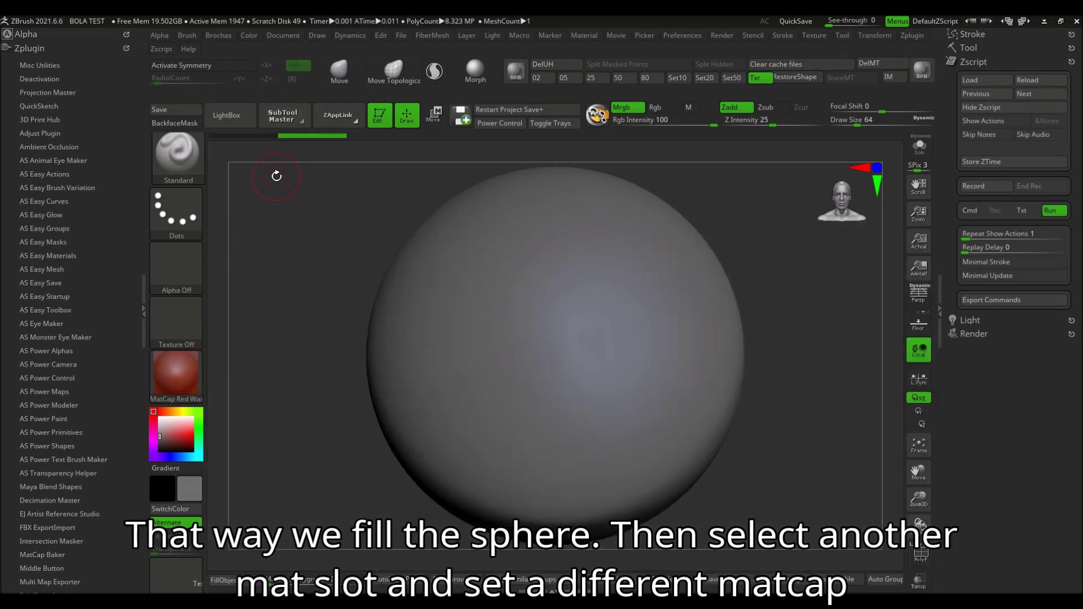
{"action": "left_click", "coordinate": [244, 116]}
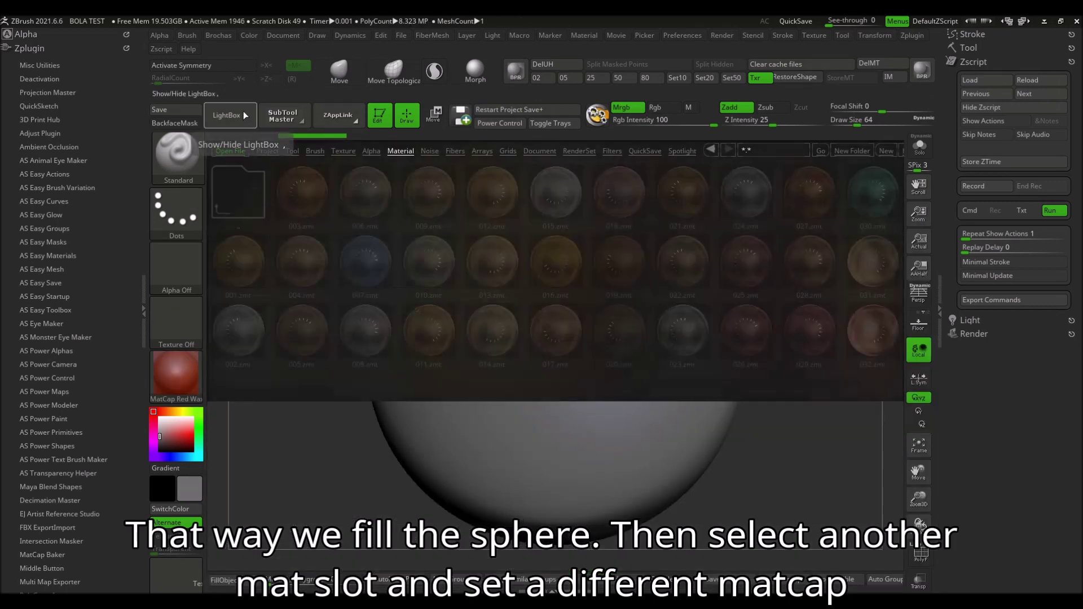
{"action": "double_click", "coordinate": [237, 233]}
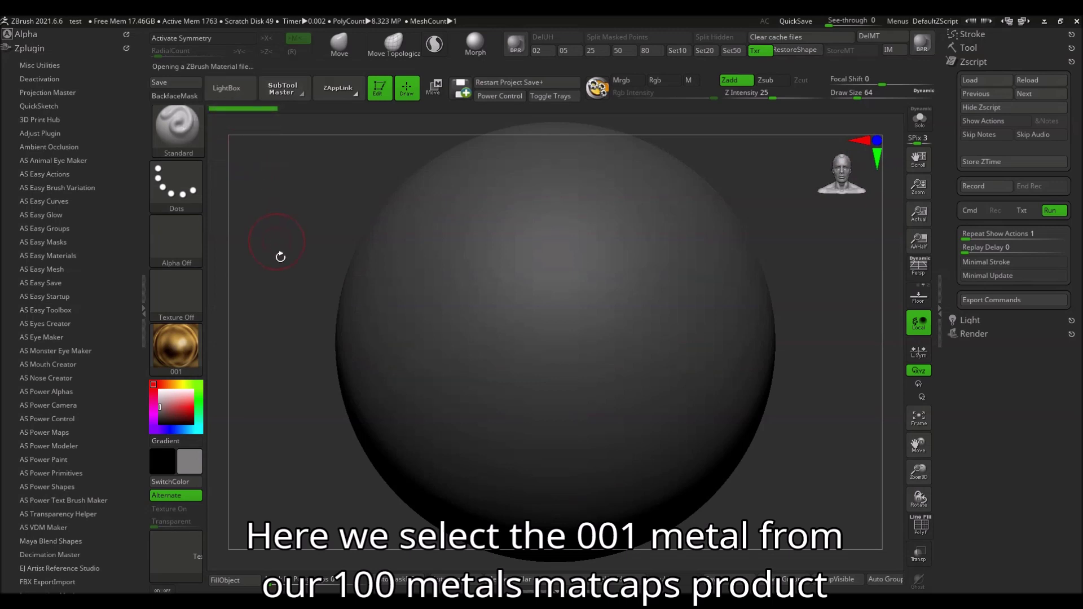
Step: Set the secondary colour to white, then test-stamp PaintRect brushes 04 and 17, undoing each
{"action": "left_click_drag", "start_coordinate": [182, 395], "coordinate": [163, 397]}
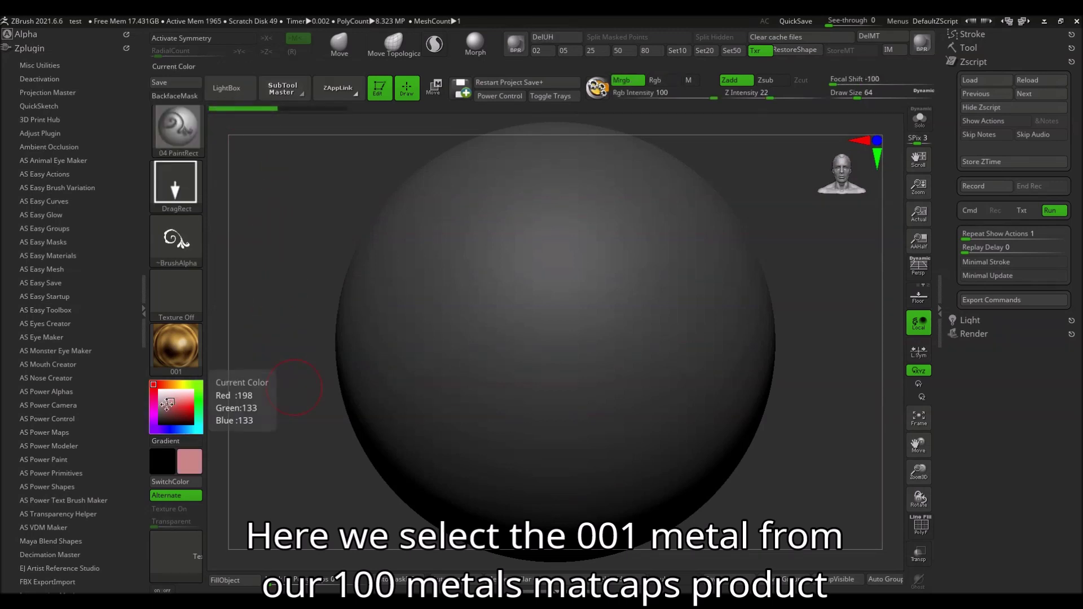
{"action": "left_click", "coordinate": [227, 88]}
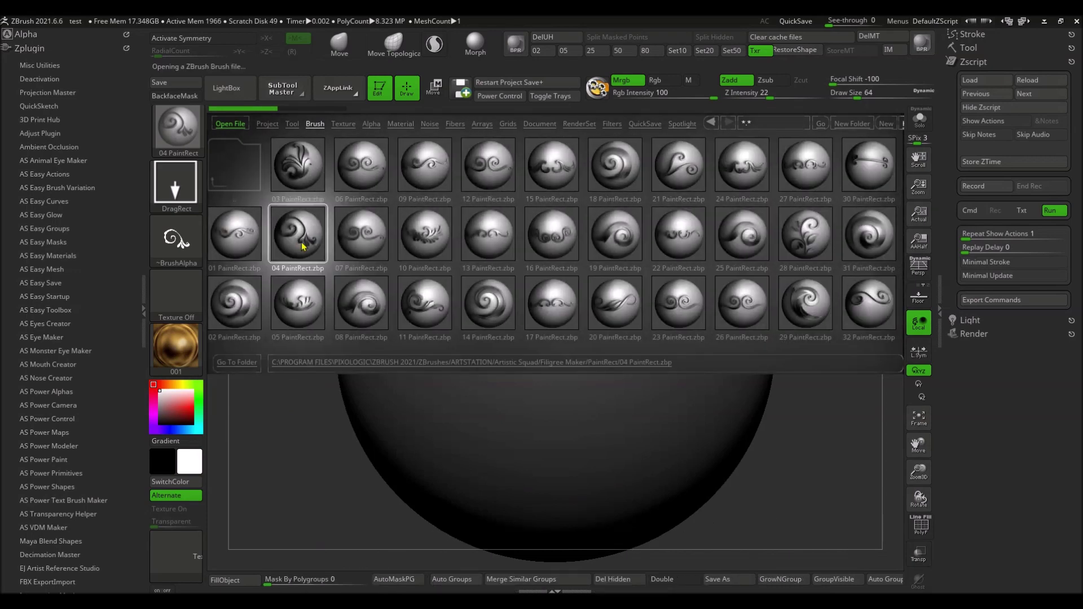
{"action": "double_click", "coordinate": [298, 234]}
{"action": "left_click_drag", "start_coordinate": [564, 250], "coordinate": [576, 337]}
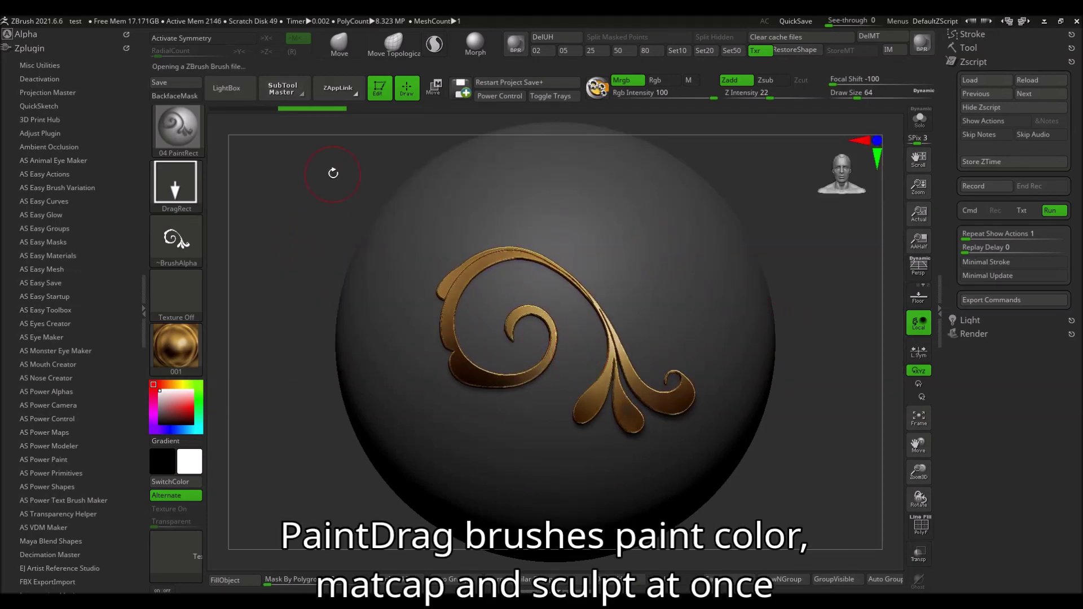
{"action": "key", "text": "ctrl+z"}
{"action": "left_click", "coordinate": [226, 88]}
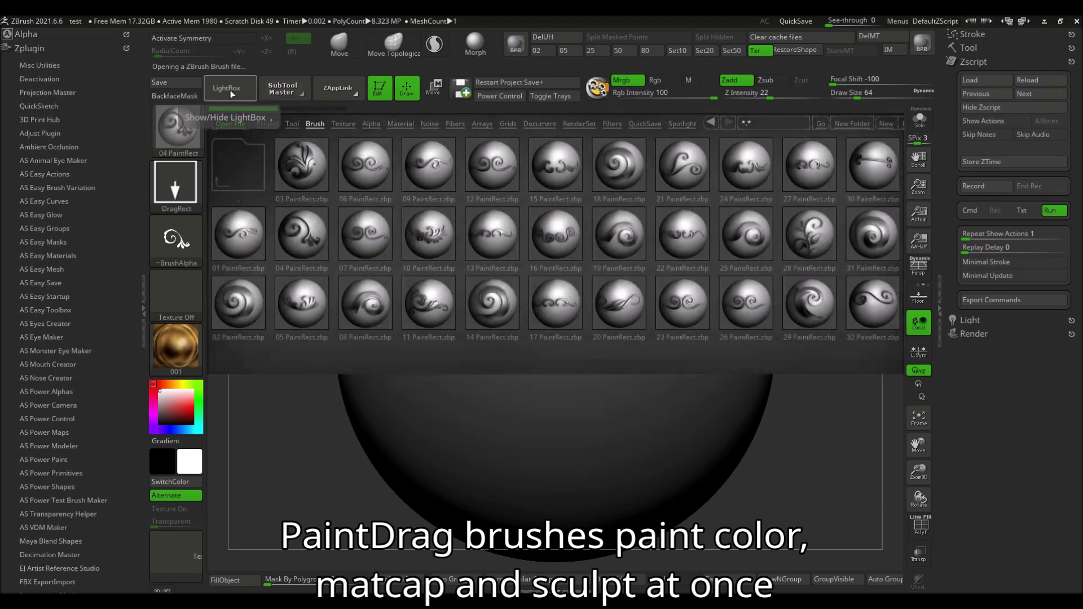
{"action": "double_click", "coordinate": [537, 309]}
{"action": "left_click_drag", "start_coordinate": [523, 197], "coordinate": [545, 141]}
{"action": "key", "text": "ctrl+z"}
Step: Test-stamp PaintRect brushes 20 and 24 on the sphere, then undo the ornaments
{"action": "left_click", "coordinate": [227, 88]}
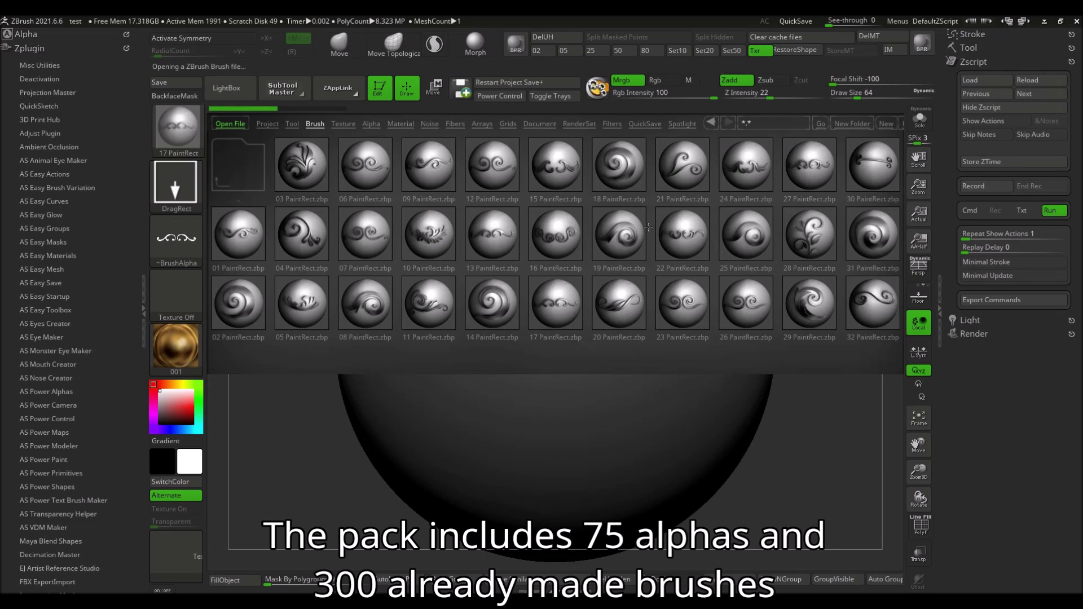
{"action": "double_click", "coordinate": [619, 304]}
{"action": "left_click_drag", "start_coordinate": [525, 265], "coordinate": [488, 102]}
{"action": "left_click_drag", "start_coordinate": [632, 280], "coordinate": [345, 241]}
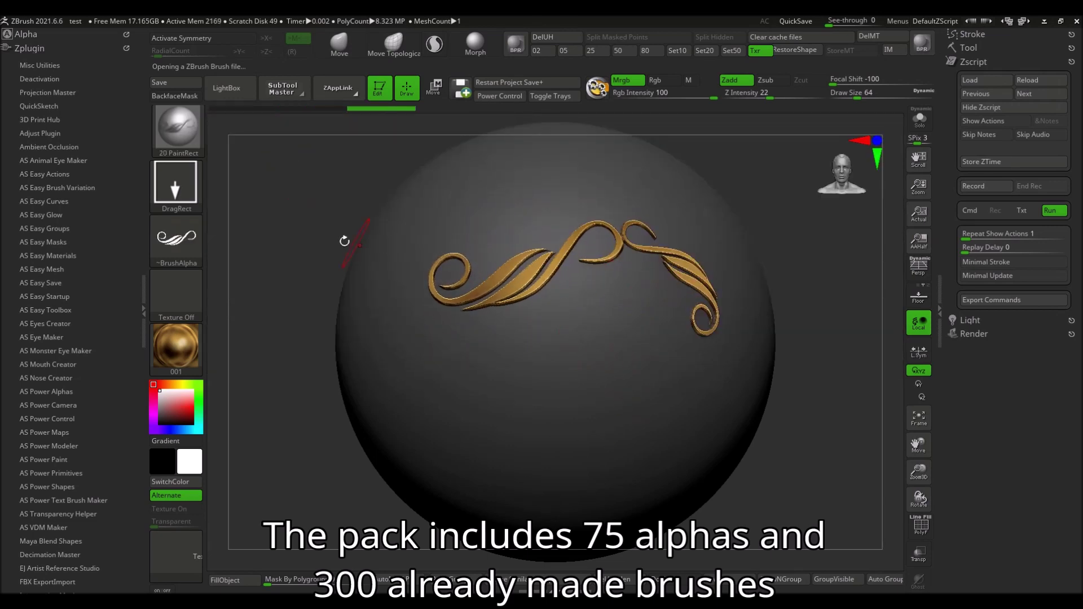
{"action": "key", "text": "ctrl+z"}
{"action": "left_click", "coordinate": [226, 88]}
{"action": "double_click", "coordinate": [506, 213]}
{"action": "left_click_drag", "start_coordinate": [506, 213], "coordinate": [570, 209]}
{"action": "left_click_drag", "start_coordinate": [647, 215], "coordinate": [711, 217]}
{"action": "left_click_drag", "start_coordinate": [553, 316], "coordinate": [728, 423]}
{"action": "key", "text": "ctrl+z"}
{"action": "key", "text": "ctrl+z"}
{"action": "key", "text": "ctrl+z"}
Step: Try DragRect brushes 28 and 37 on the sphere, then restore a clean surface
{"action": "left_click", "coordinate": [227, 88]}
{"action": "left_click", "coordinate": [246, 244]}
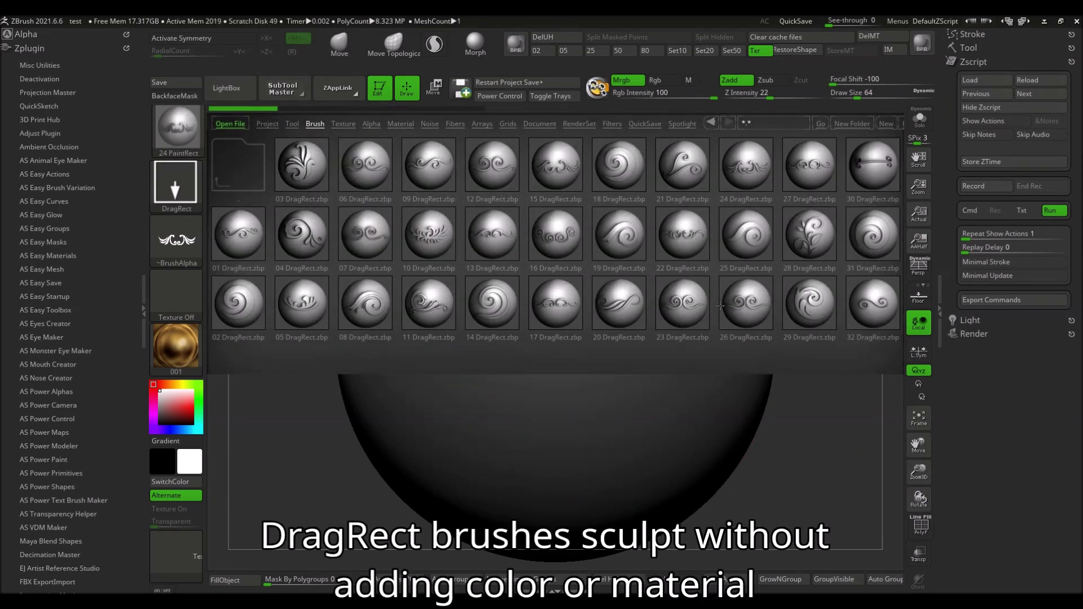
{"action": "double_click", "coordinate": [824, 242]}
{"action": "key", "text": "comma"}
{"action": "double_click", "coordinate": [775, 225]}
{"action": "mouse_move", "coordinate": [446, 265]}
{"action": "left_mouse_down"}
{"action": "mouse_move", "coordinate": [564, 361]}
{"action": "mouse_move", "coordinate": [598, 418]}
{"action": "left_mouse_up"}
{"action": "left_click", "coordinate": [215, 125]}
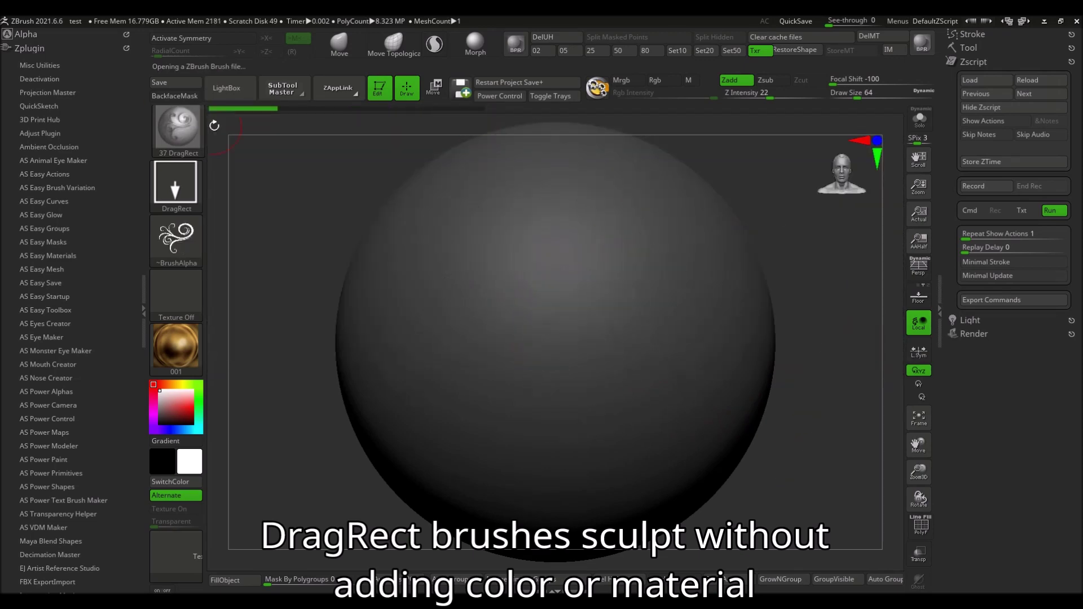
Step: Load the 71 PaintRect brush and stamp two gold filigree ornaments
{"action": "left_click", "coordinate": [237, 93]}
{"action": "double_click", "coordinate": [302, 232]}
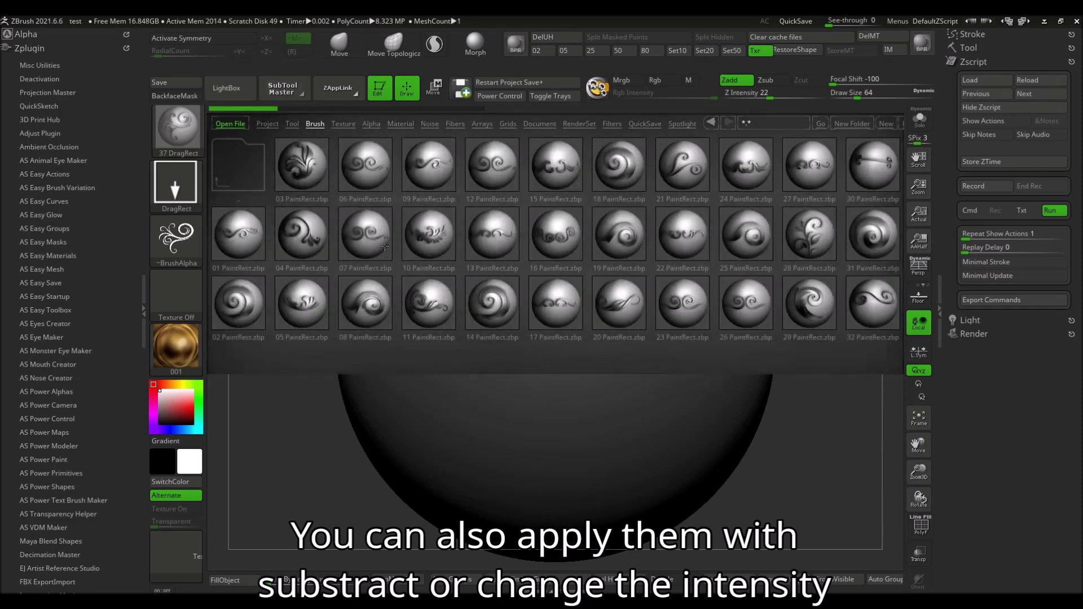
{"action": "scroll", "coordinate": [563, 325], "scroll_direction": "down", "scroll_amount": 10}
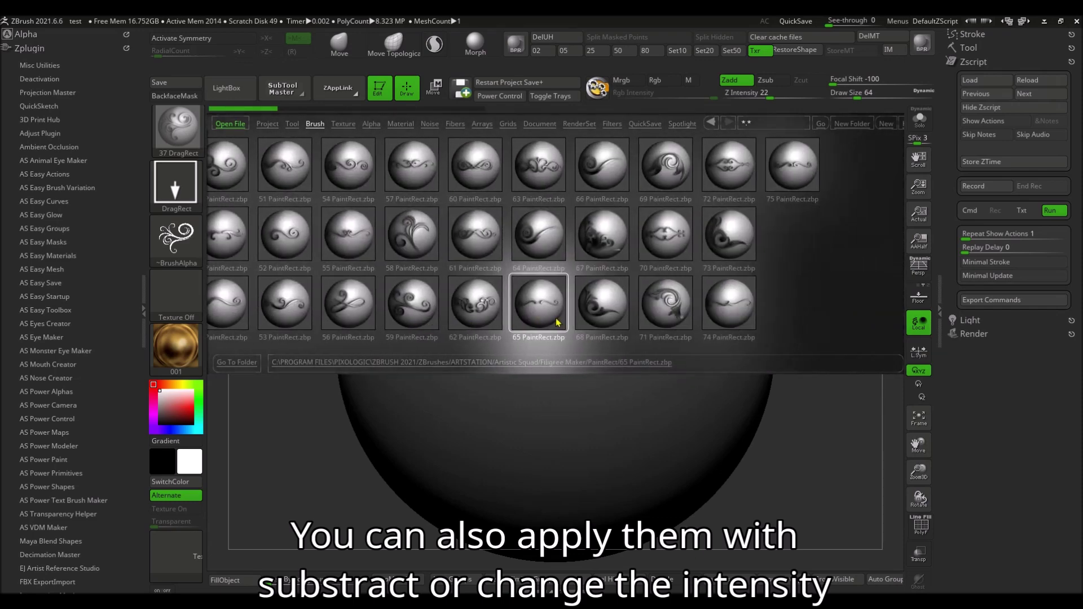
{"action": "double_click", "coordinate": [592, 305]}
{"action": "left_click_drag", "start_coordinate": [540, 251], "coordinate": [637, 243]}
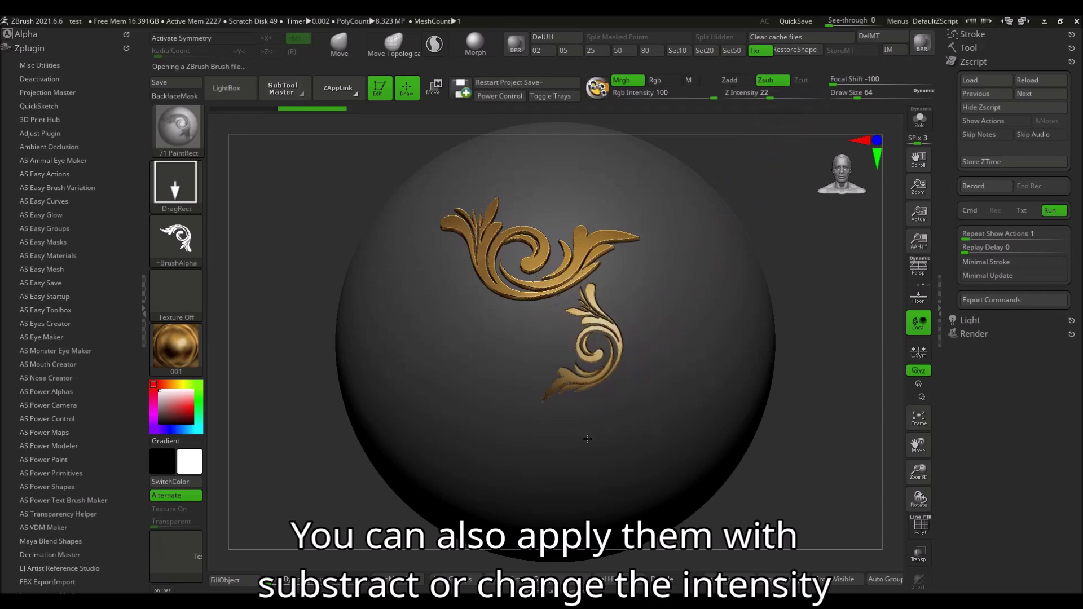
{"action": "left_click_drag", "start_coordinate": [604, 407], "coordinate": [657, 355]}
Step: Stamp a large left ornament, then a shallower one at Z Intensity 13
{"action": "mouse_move", "coordinate": [760, 396]}
{"action": "right_mouse_down"}
{"action": "mouse_move", "coordinate": [760, 326]}
{"action": "mouse_move", "coordinate": [766, 368]}
{"action": "right_mouse_up"}
{"action": "left_click_drag", "start_coordinate": [462, 416], "coordinate": [401, 381]}
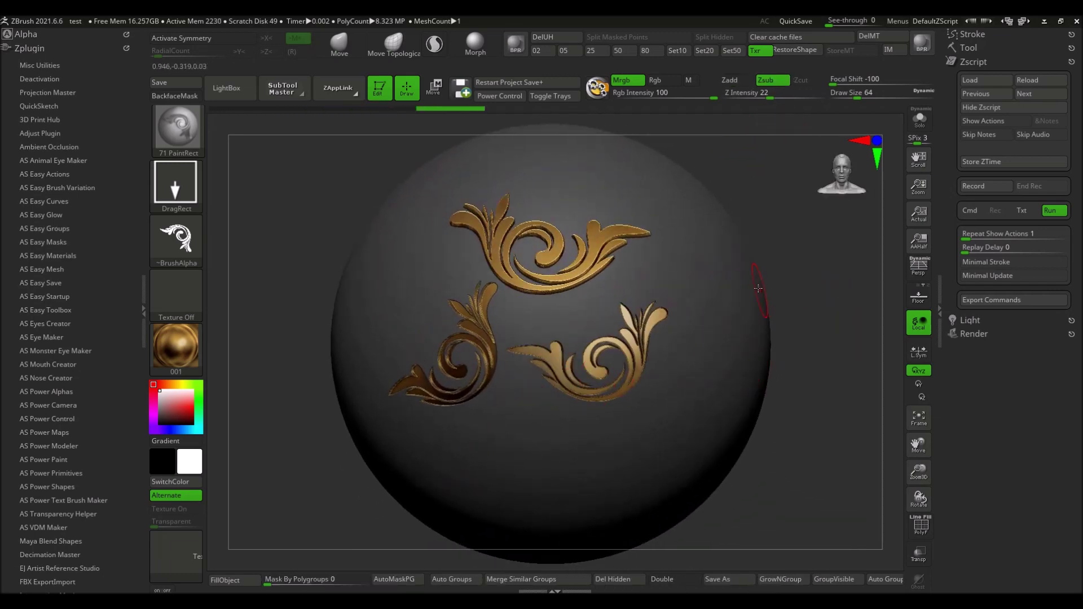
{"action": "right_click_drag", "start_coordinate": [649, 428], "coordinate": [694, 395]}
{"action": "left_click_drag", "start_coordinate": [778, 100], "coordinate": [759, 100]}
{"action": "left_click_drag", "start_coordinate": [417, 266], "coordinate": [394, 316]}
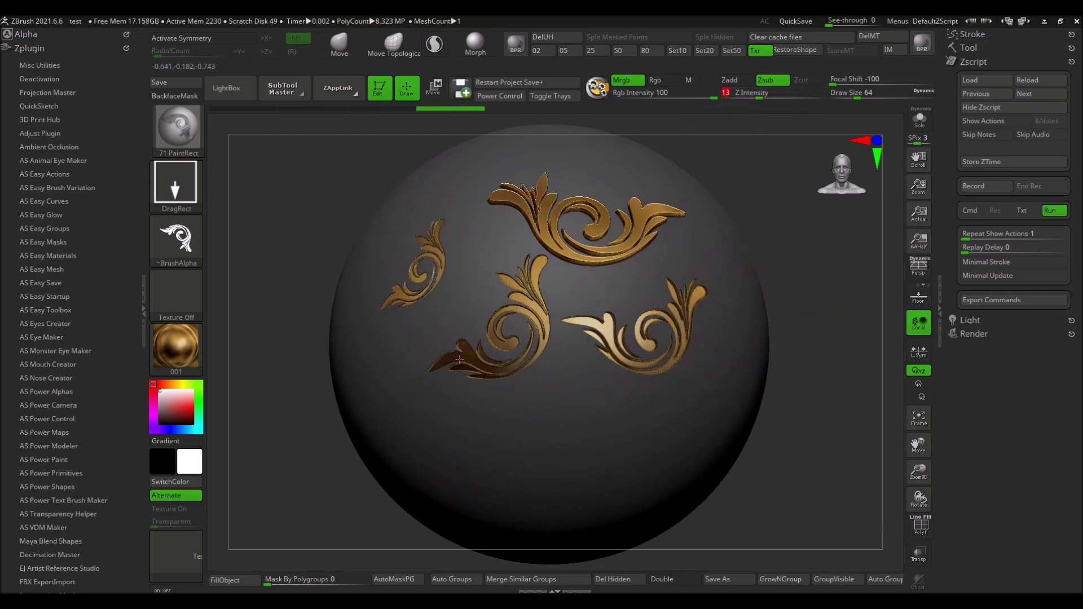
{"action": "mouse_move", "coordinate": [749, 271]}
{"action": "right_mouse_down"}
{"action": "mouse_move", "coordinate": [700, 237]}
{"action": "mouse_move", "coordinate": [750, 271]}
{"action": "right_mouse_up"}
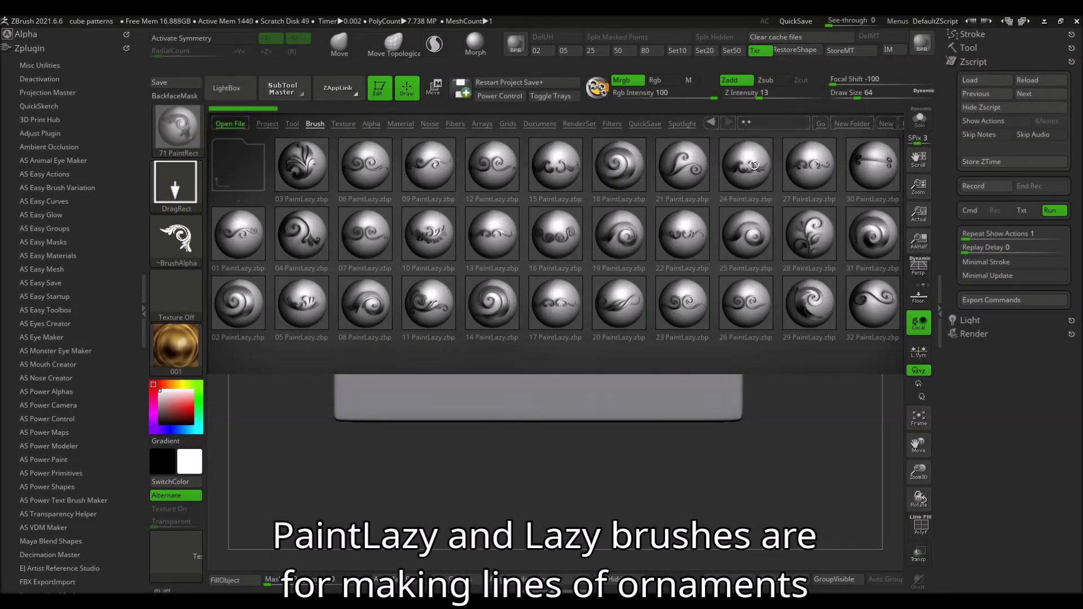
Step: Draw 24 PaintLazy ornament lines across the box, then step back in Undo History to remove them
{"action": "double_click", "coordinate": [754, 165]}
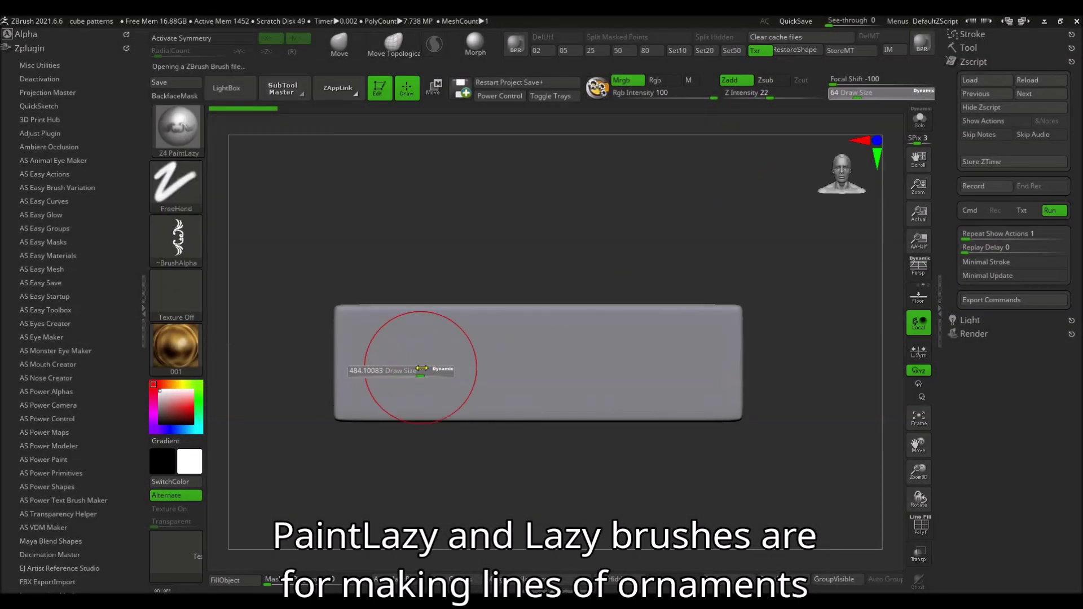
{"action": "left_click_drag", "start_coordinate": [355, 364], "coordinate": [681, 362]}
{"action": "key", "text": "ctrl+z"}
{"action": "left_click_drag", "start_coordinate": [340, 366], "coordinate": [735, 365]}
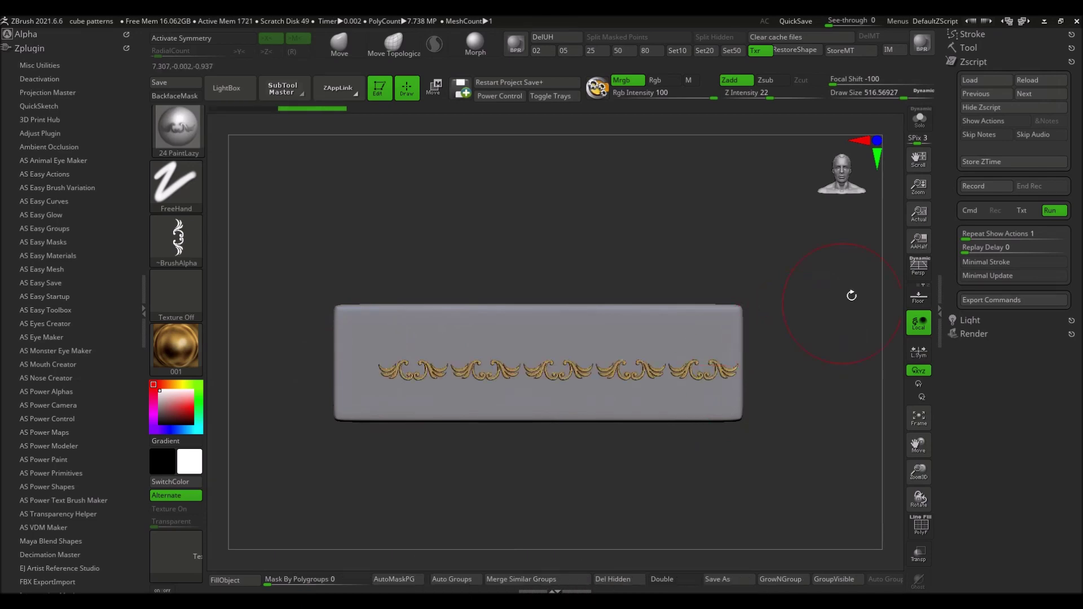
{"action": "left_click", "coordinate": [228, 109]}
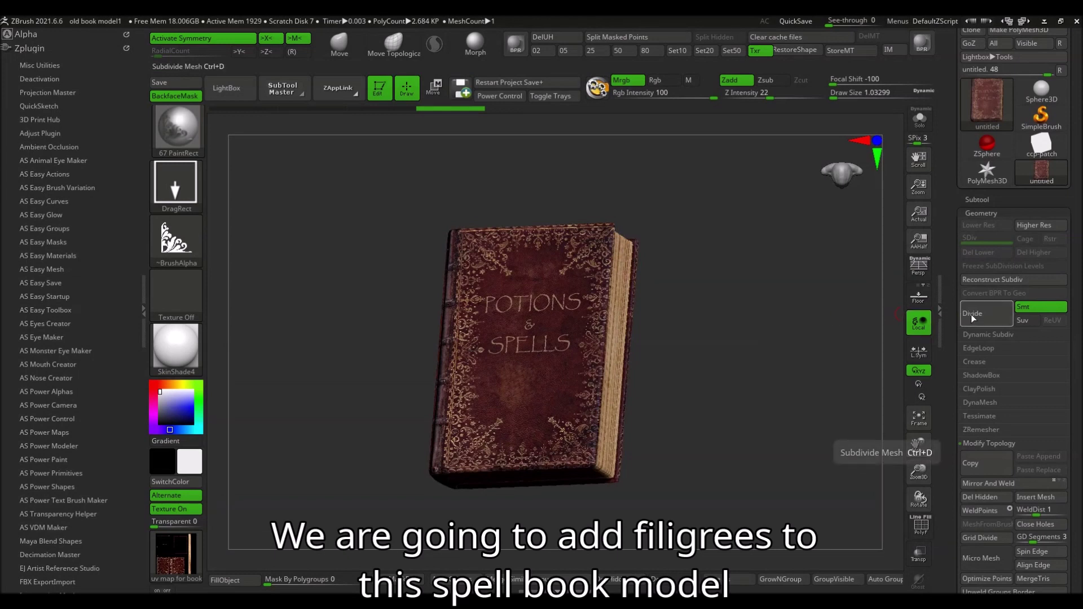
Step: Subdivide the Potions & Spells book up to SDiv 7
{"action": "left_click", "coordinate": [973, 316]}
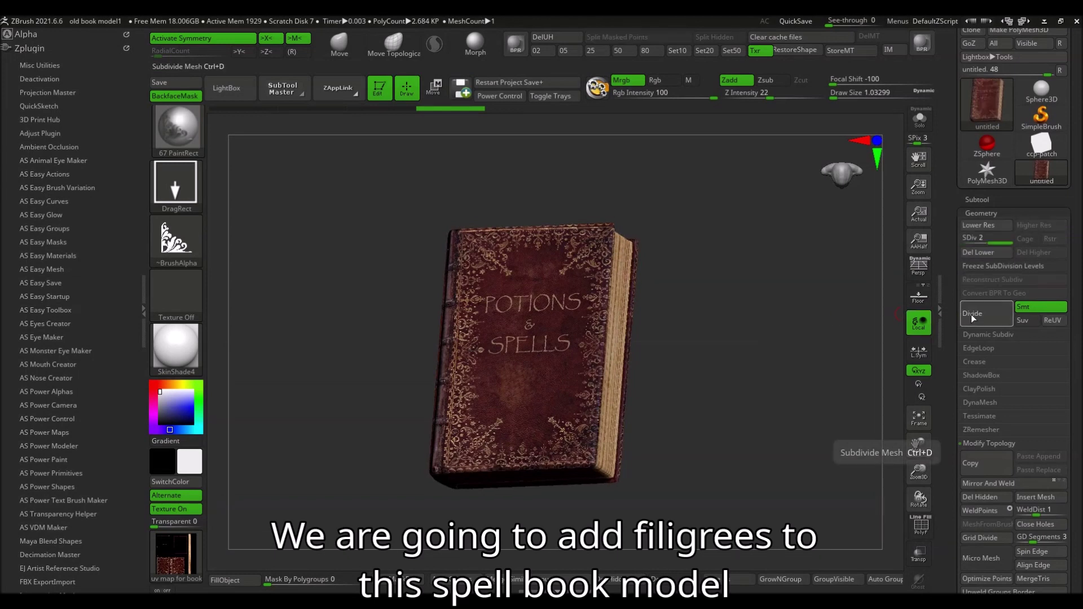
{"action": "left_click", "coordinate": [973, 316]}
{"action": "left_click", "coordinate": [973, 316]}
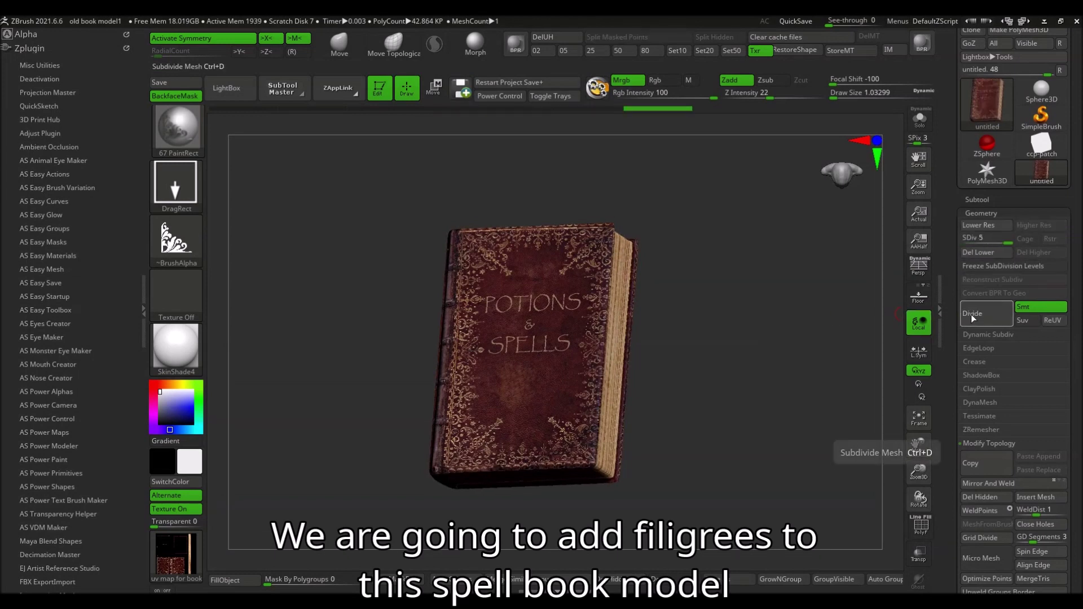
{"action": "left_click", "coordinate": [972, 319]}
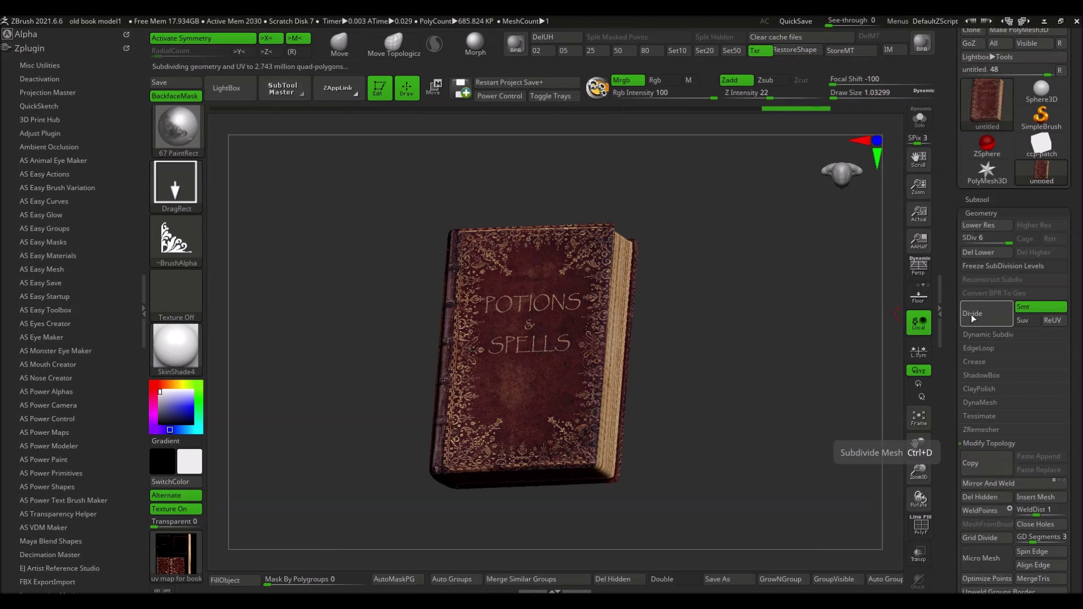
{"action": "key", "text": "ctrl+d"}
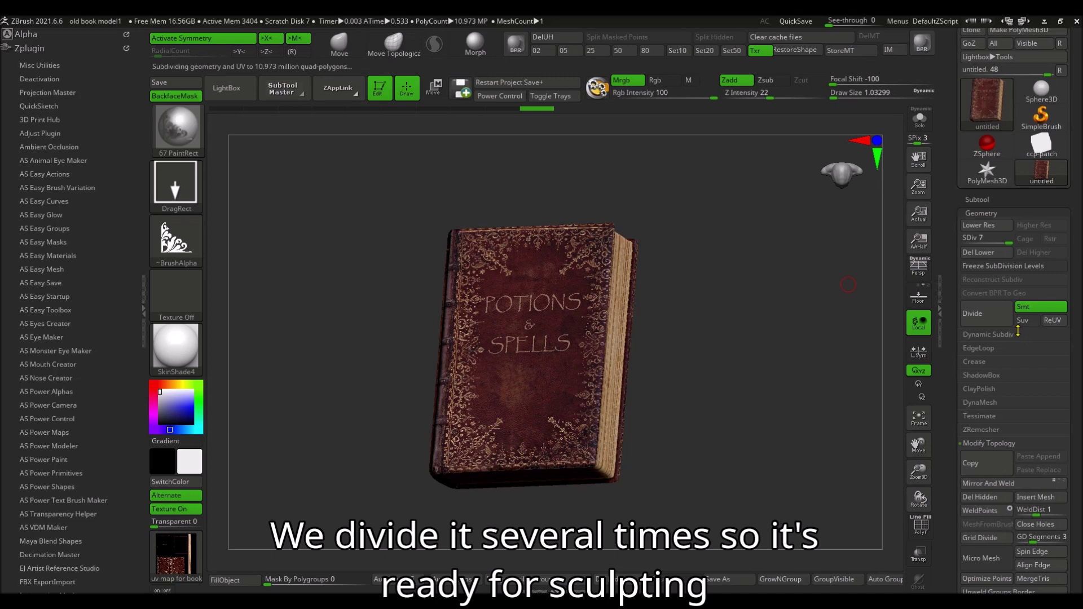
Step: Convert the book's cover texture into polypaint with Polypaint From Texture
{"action": "left_click_drag", "start_coordinate": [944, 454], "coordinate": [953, 314]}
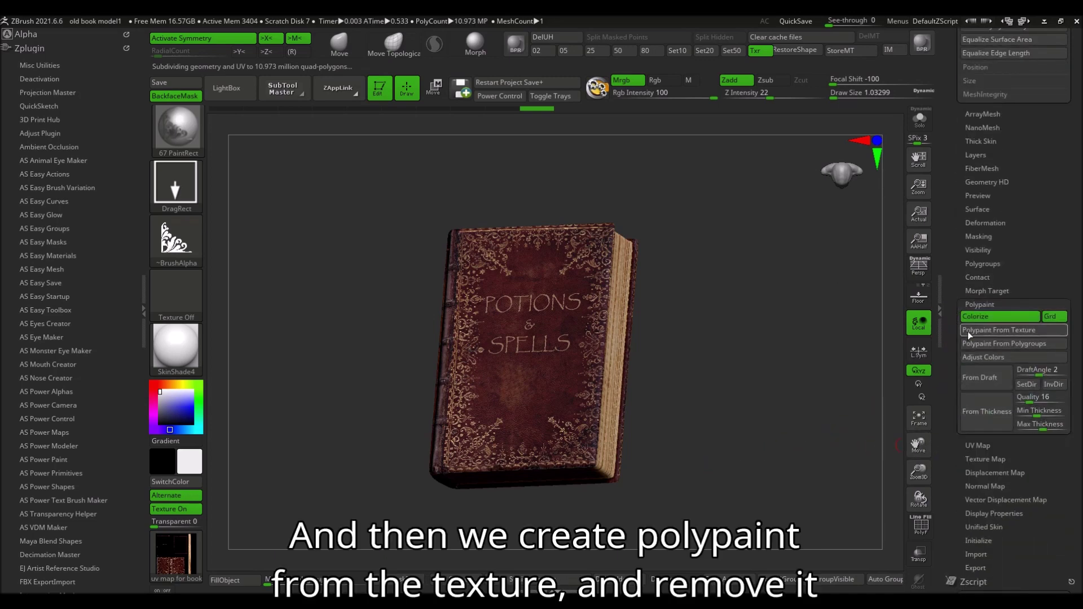
{"action": "left_click", "coordinate": [988, 332]}
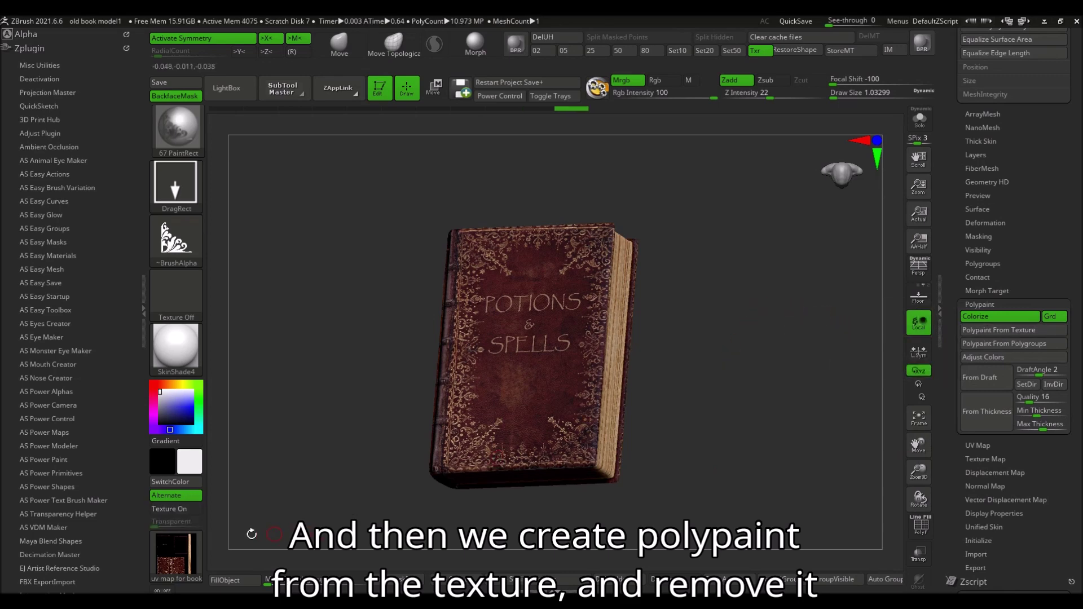
{"action": "left_click", "coordinate": [172, 553]}
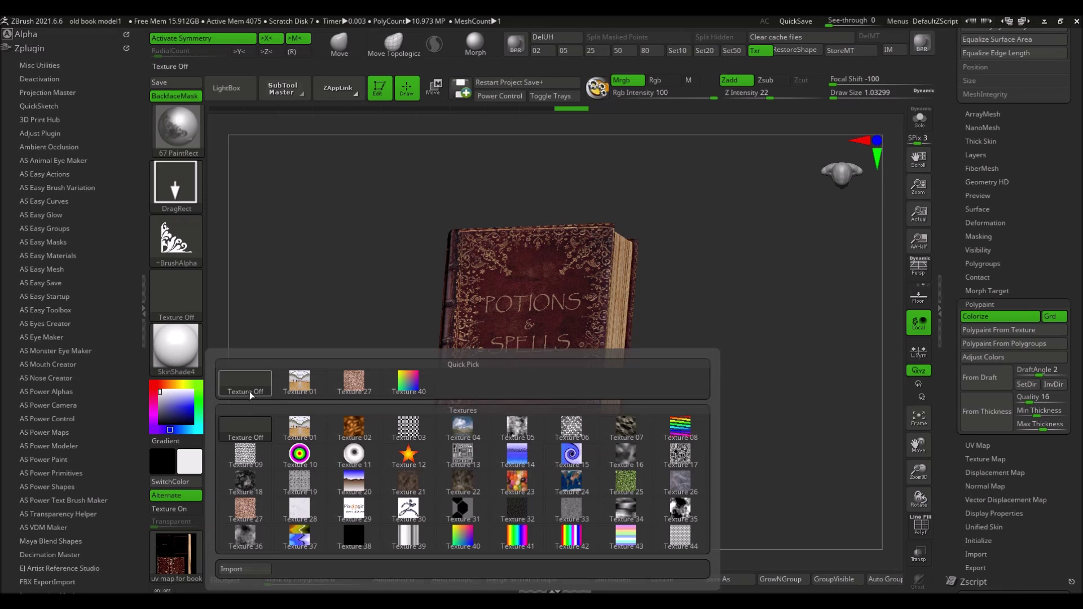
Step: Turn the texture off and FillObject the book with material only (M on, Mrgb off)
{"action": "left_click", "coordinate": [249, 392]}
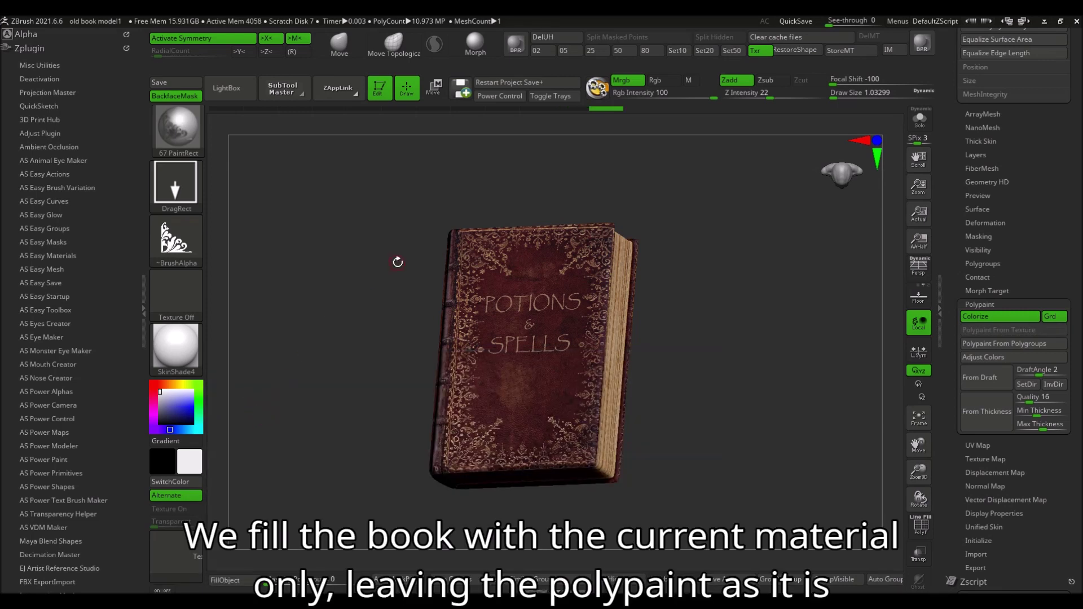
{"action": "left_click", "coordinate": [689, 83]}
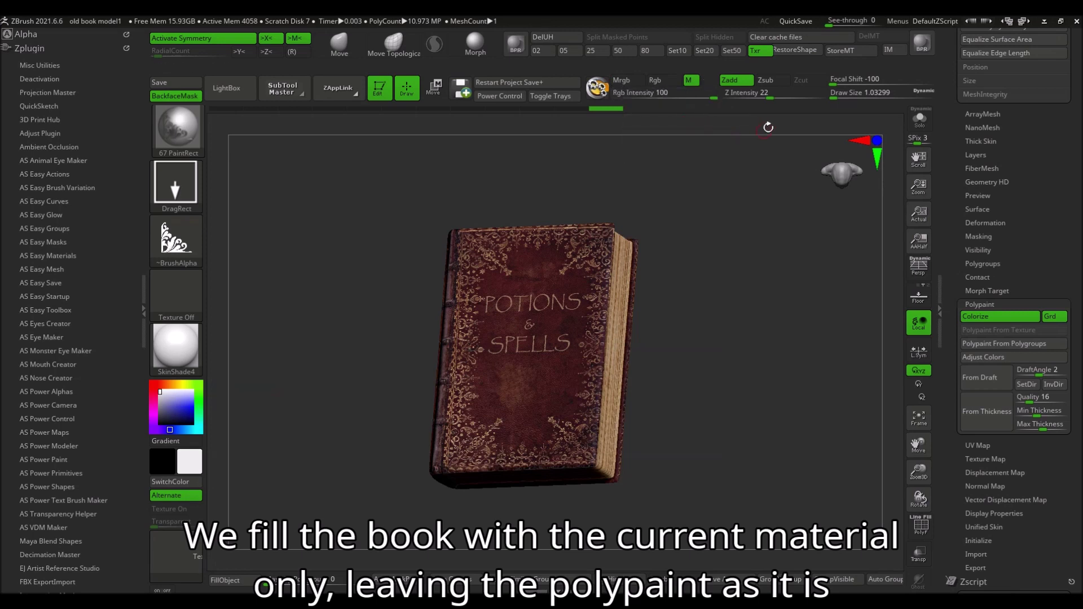
{"action": "left_click", "coordinate": [898, 22]}
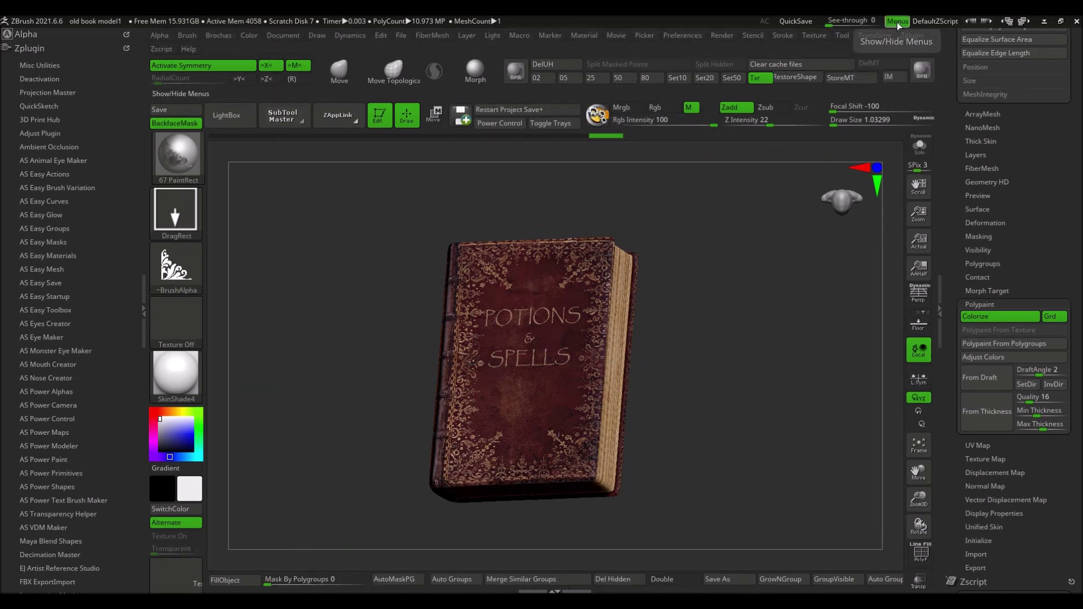
{"action": "left_click", "coordinate": [249, 36]}
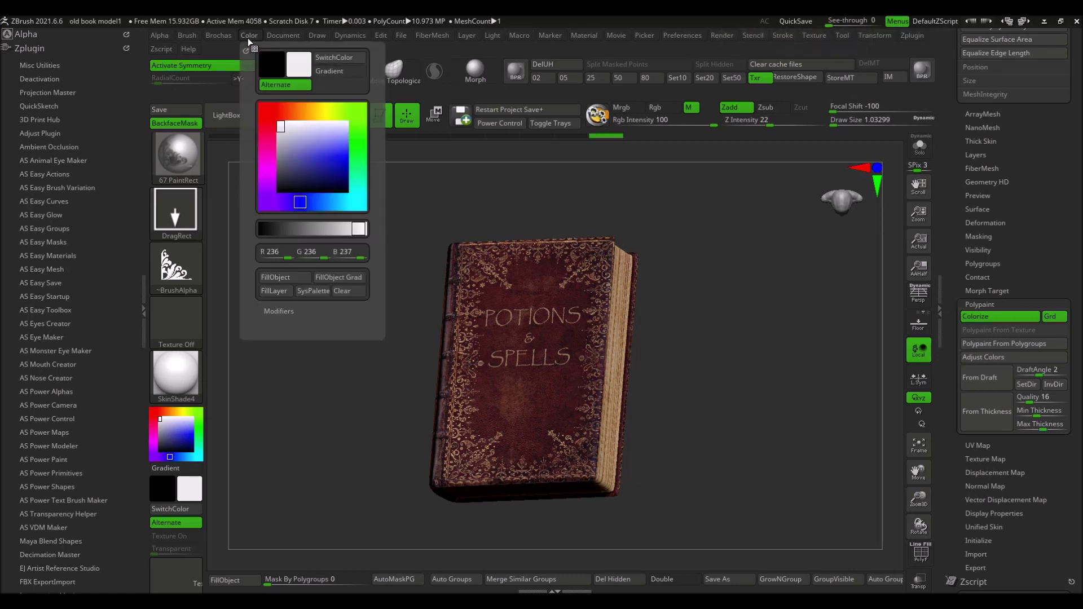
{"action": "left_click", "coordinate": [290, 281]}
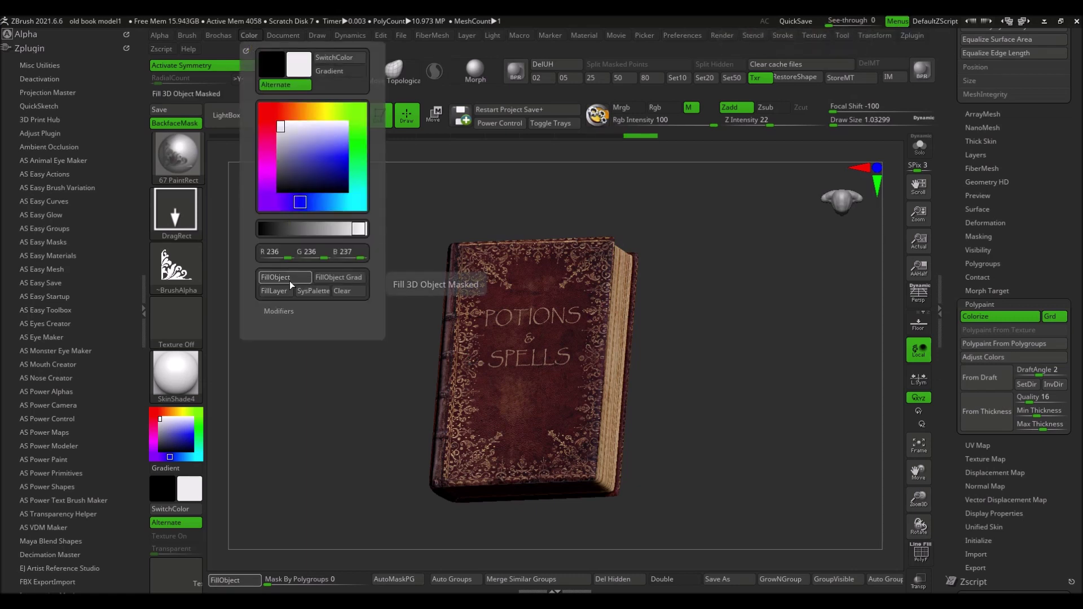
{"action": "left_click", "coordinate": [903, 22]}
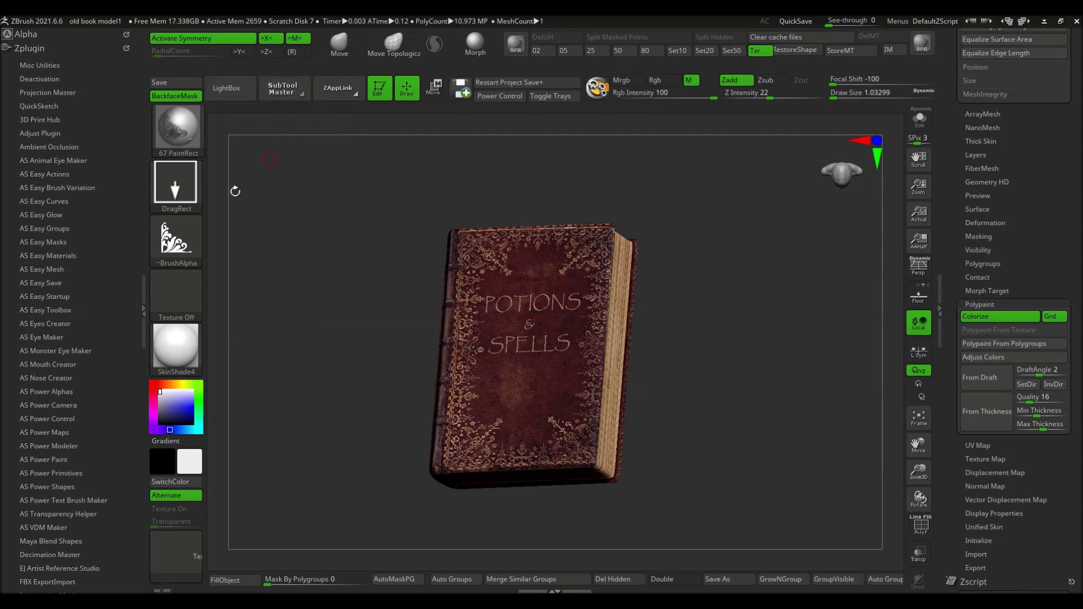
Step: Make 001 the active gold material and load a PaintRect filigree brush from LightBox
{"action": "left_click", "coordinate": [180, 355]}
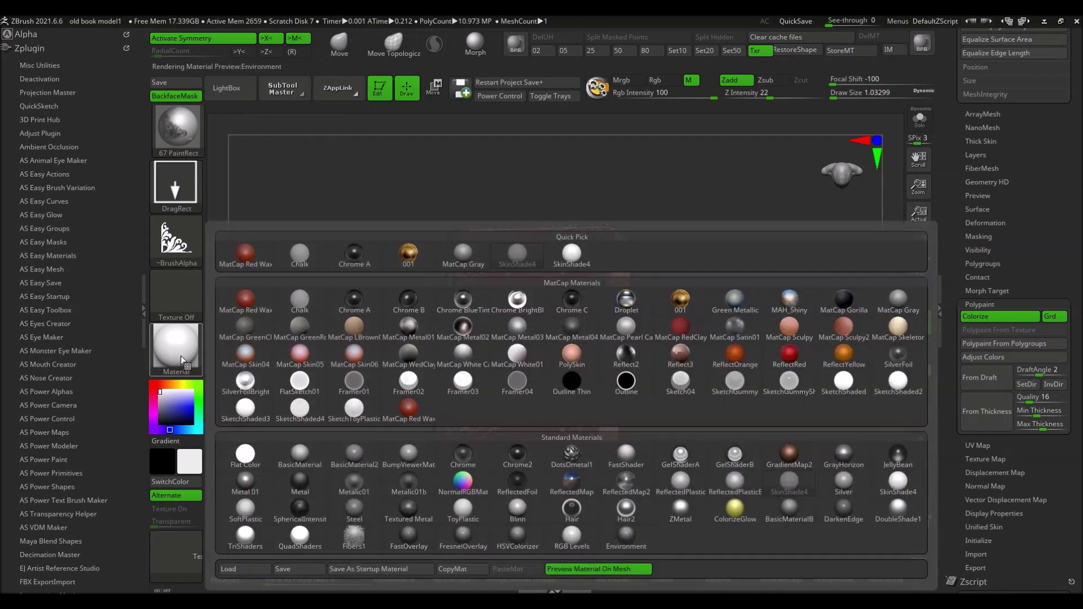
{"action": "left_click", "coordinate": [406, 260]}
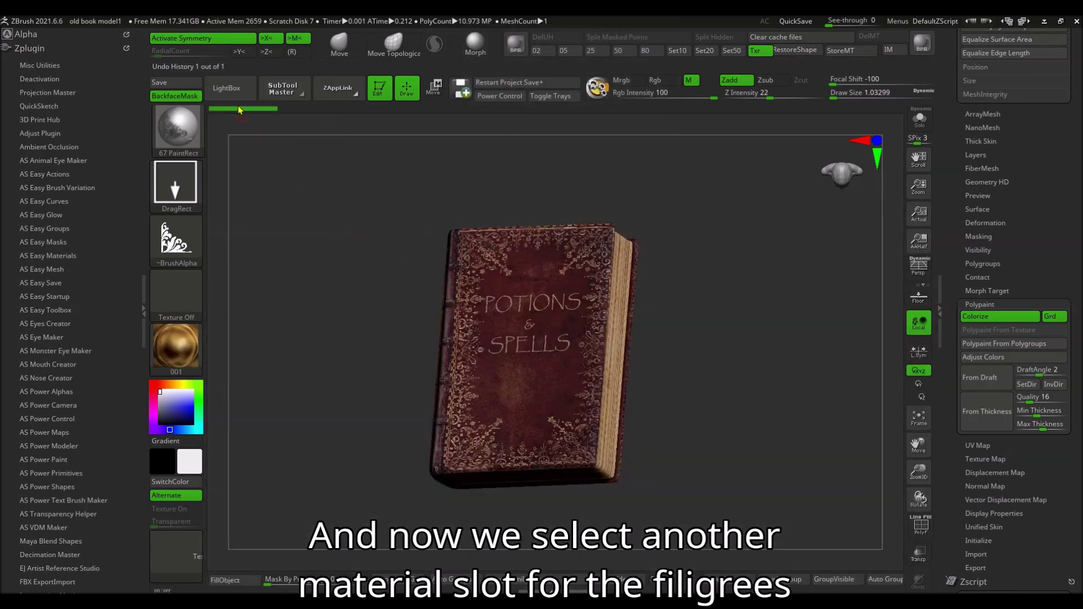
{"action": "left_click", "coordinate": [235, 94]}
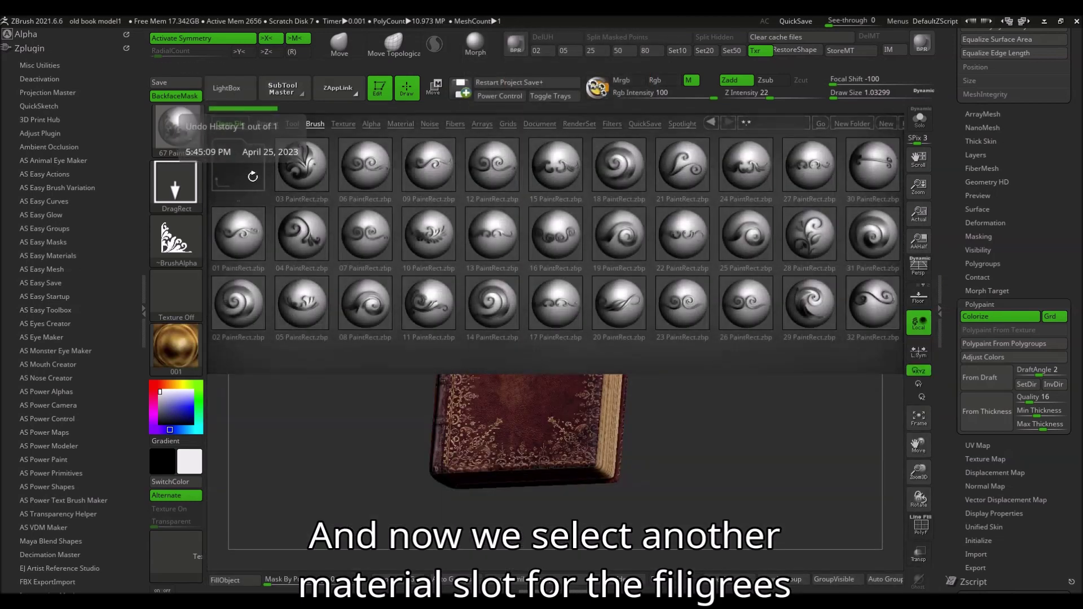
{"action": "left_click", "coordinate": [244, 180]}
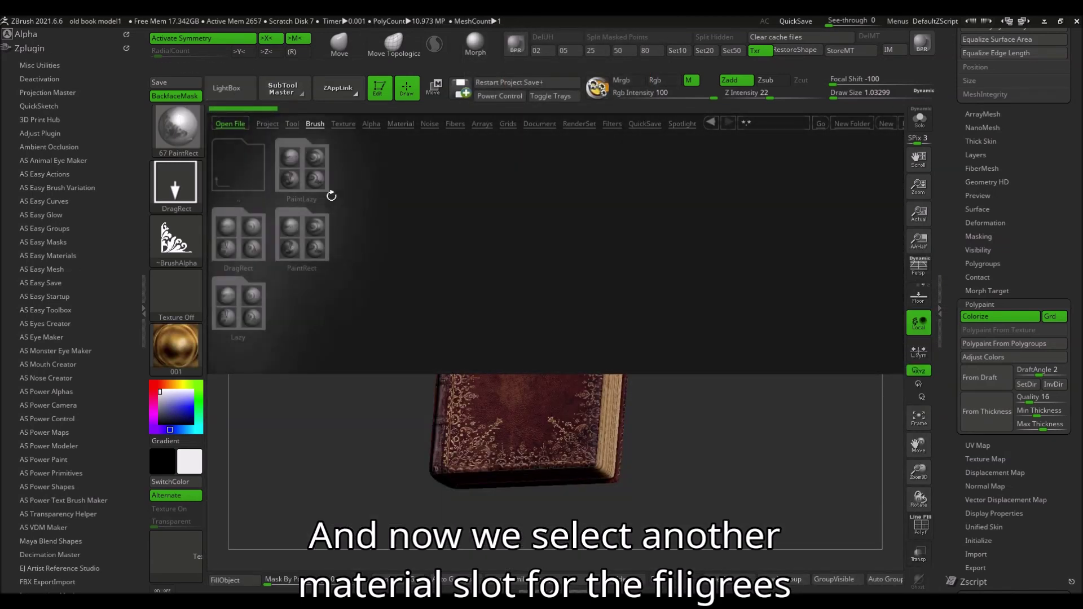
{"action": "left_click", "coordinate": [322, 236]}
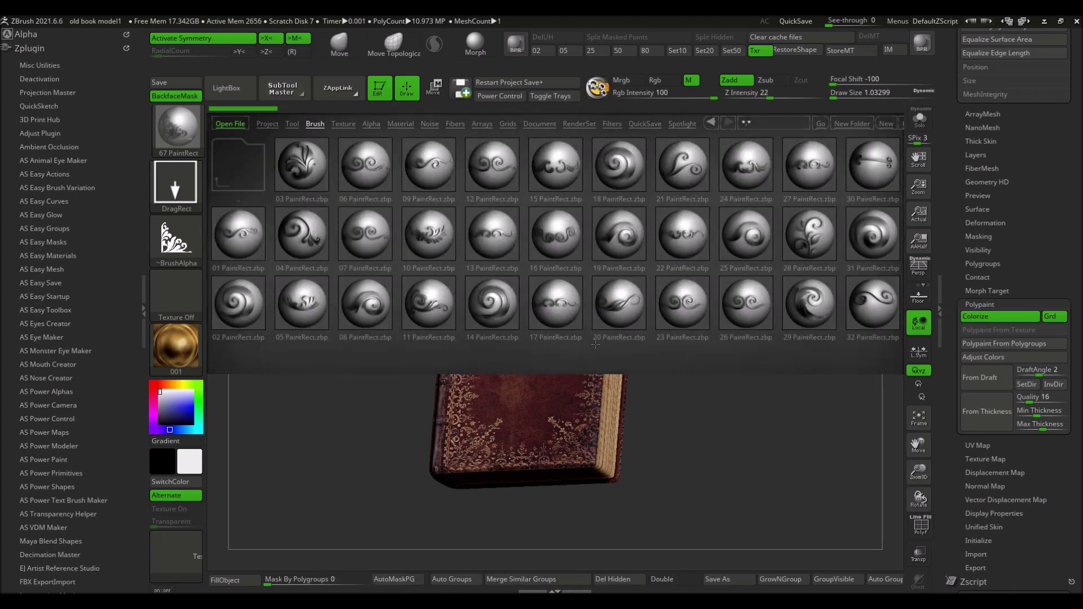
{"action": "left_click_drag", "start_coordinate": [596, 344], "coordinate": [317, 348]}
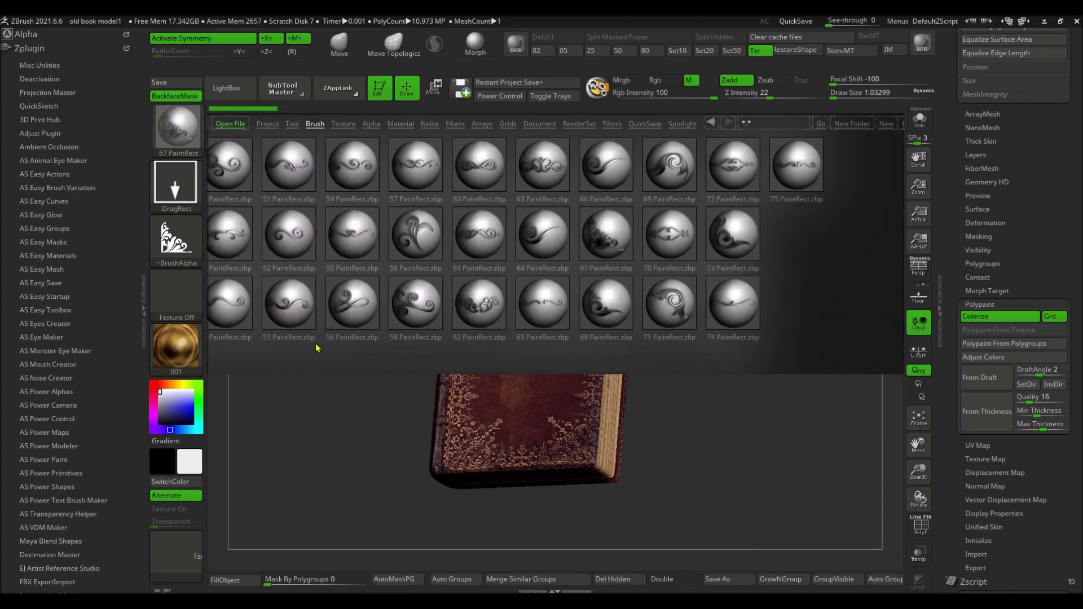
{"action": "double_click", "coordinate": [601, 232]}
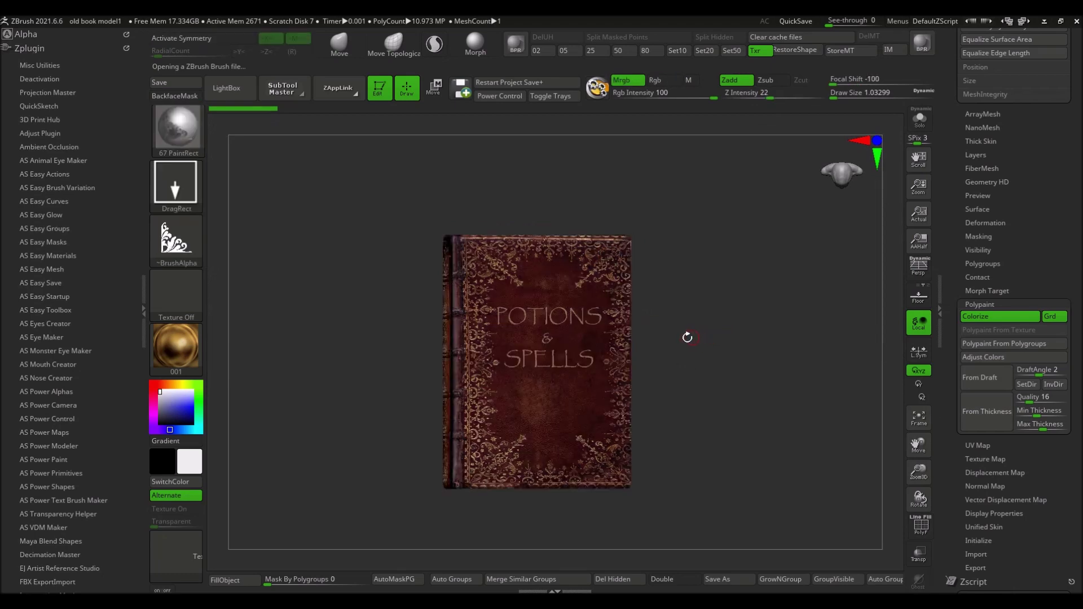
Step: Mask everything but the front cover and stamp gold filigree on its top-left corner
{"action": "mouse_move", "coordinate": [778, 340]}
{"action": "left_mouse_down"}
{"action": "mouse_move", "coordinate": [737, 347]}
{"action": "mouse_move", "coordinate": [697, 376]}
{"action": "mouse_move", "coordinate": [657, 366]}
{"action": "left_mouse_up"}
{"action": "left_click_drag", "start_coordinate": [500, 140], "coordinate": [796, 556], "text": "ctrl"}
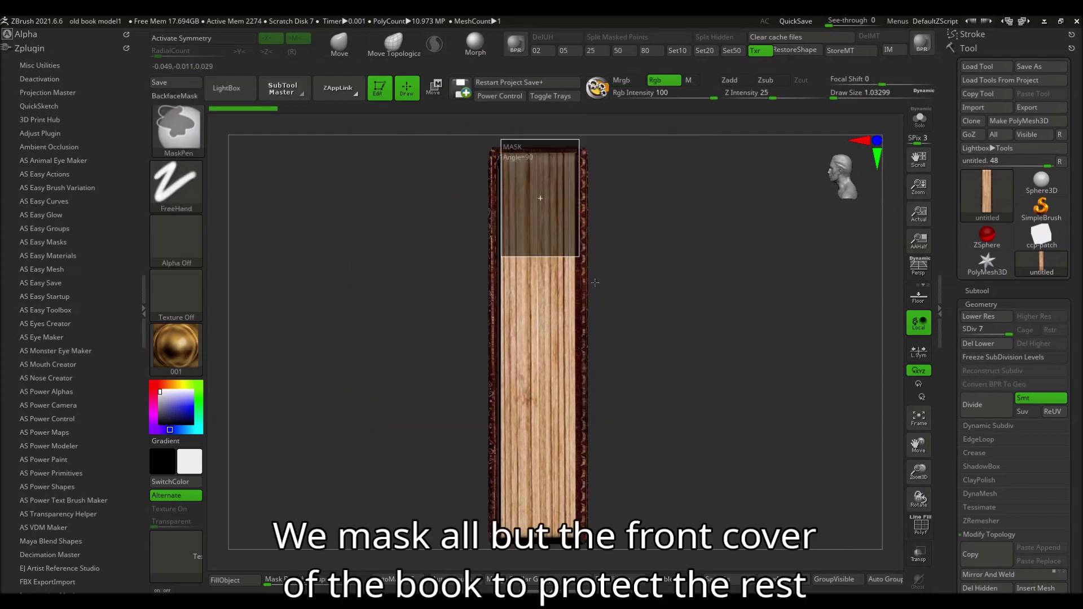
{"action": "mouse_move", "coordinate": [679, 350]}
{"action": "left_mouse_down", "text": "shift"}
{"action": "mouse_move", "coordinate": [660, 456]}
{"action": "mouse_move", "coordinate": [773, 439]}
{"action": "left_mouse_up", "text": "shift"}
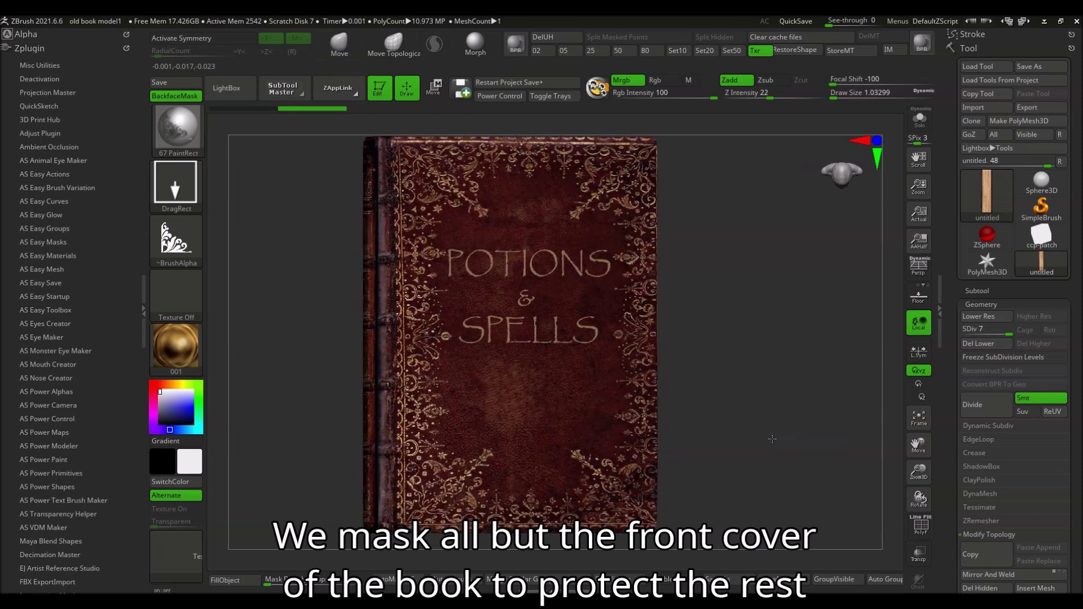
{"action": "left_click", "coordinate": [549, 38]}
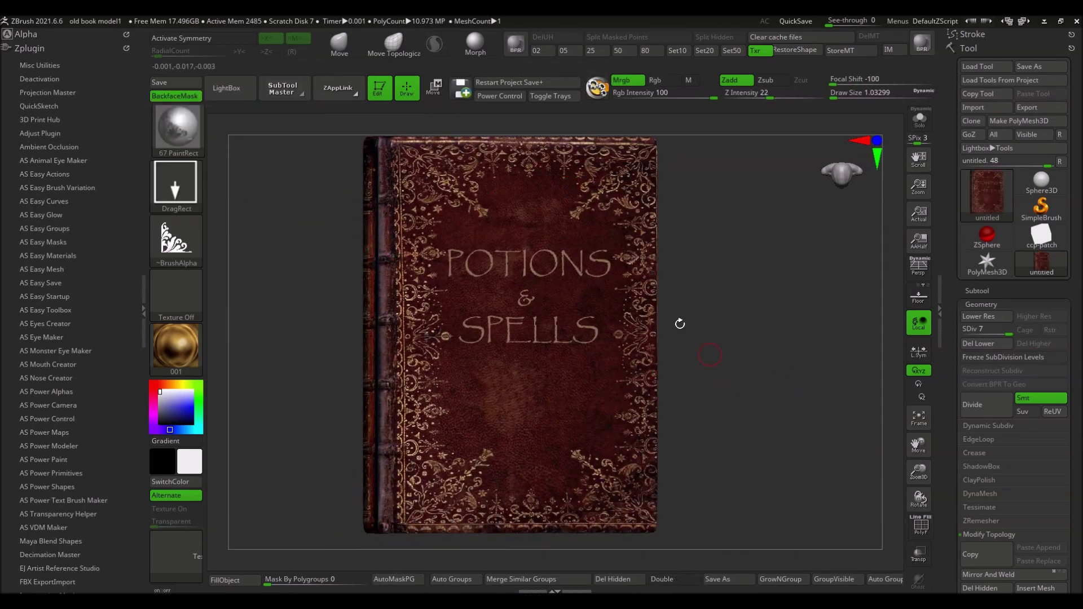
{"action": "left_click_drag", "start_coordinate": [440, 234], "coordinate": [536, 230]}
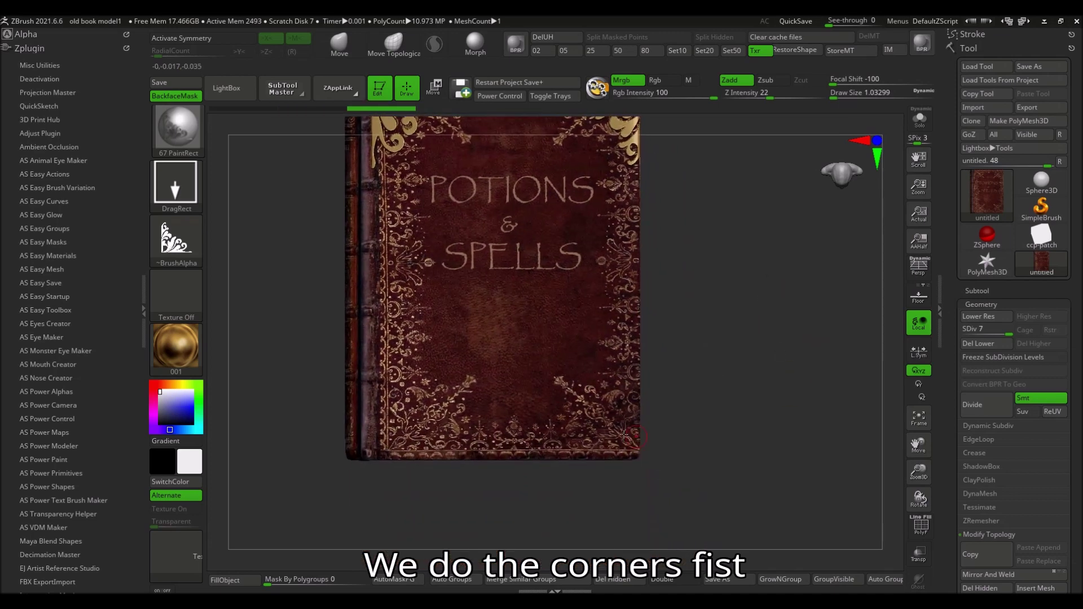
Step: Stamp gold filigree on the bottom-right and bottom-left corners, then select the 13 PaintRect brush
{"action": "left_click_drag", "start_coordinate": [598, 410], "coordinate": [506, 411]}
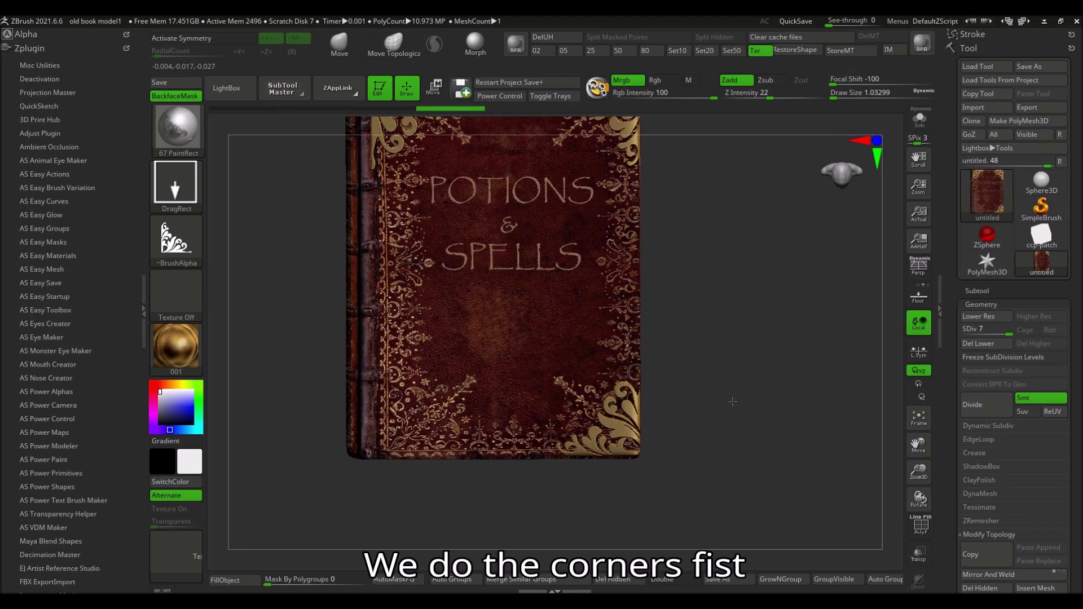
{"action": "left_click_drag", "start_coordinate": [416, 433], "coordinate": [415, 353]}
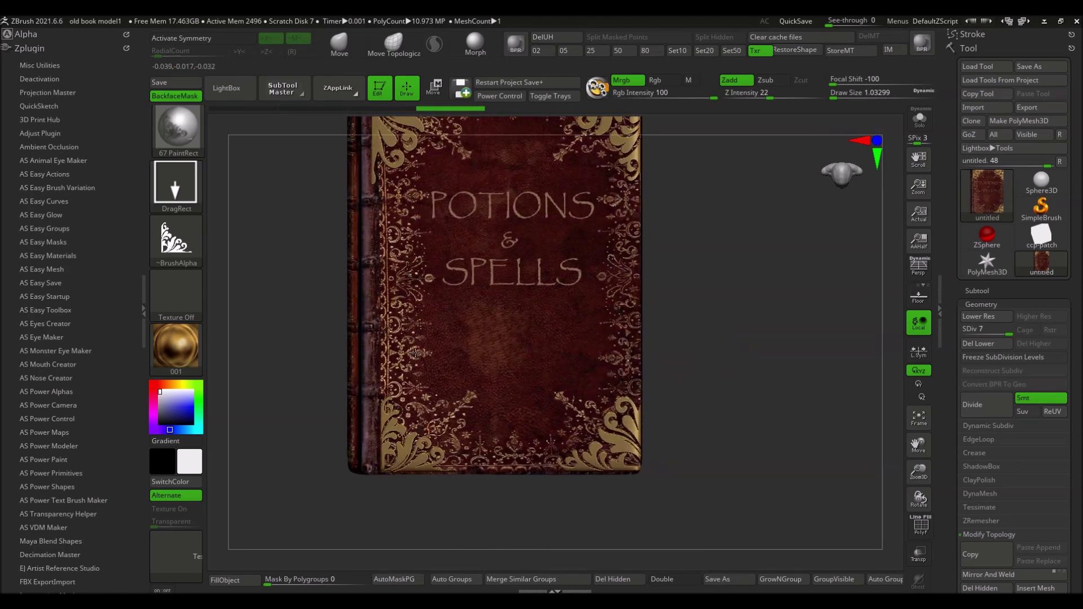
{"action": "left_click_drag", "start_coordinate": [779, 401], "coordinate": [743, 401]}
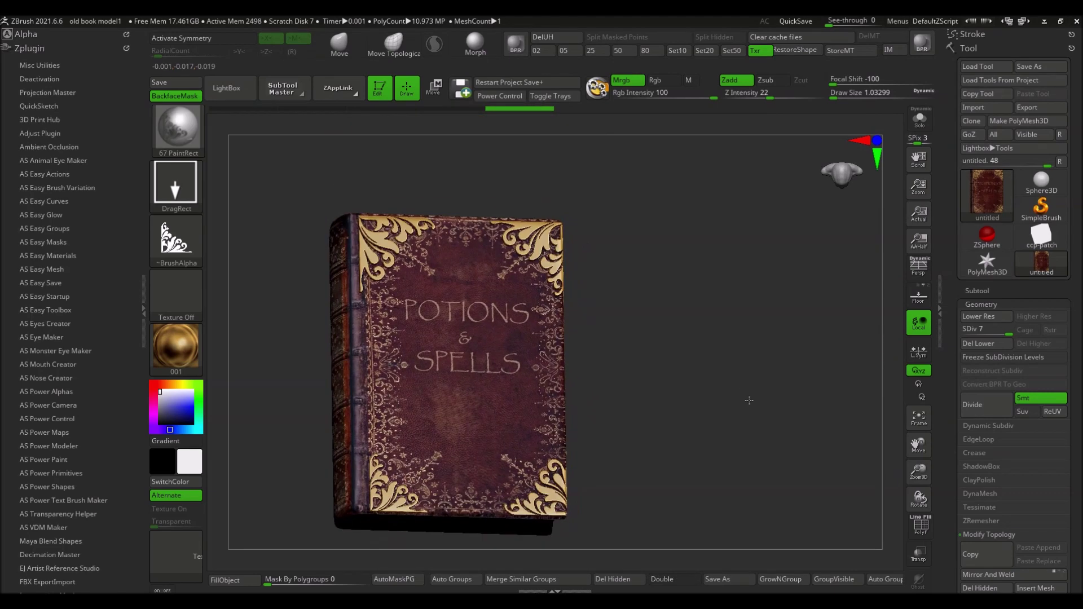
{"action": "key", "text": "b"}
{"action": "left_click", "coordinate": [463, 284]}
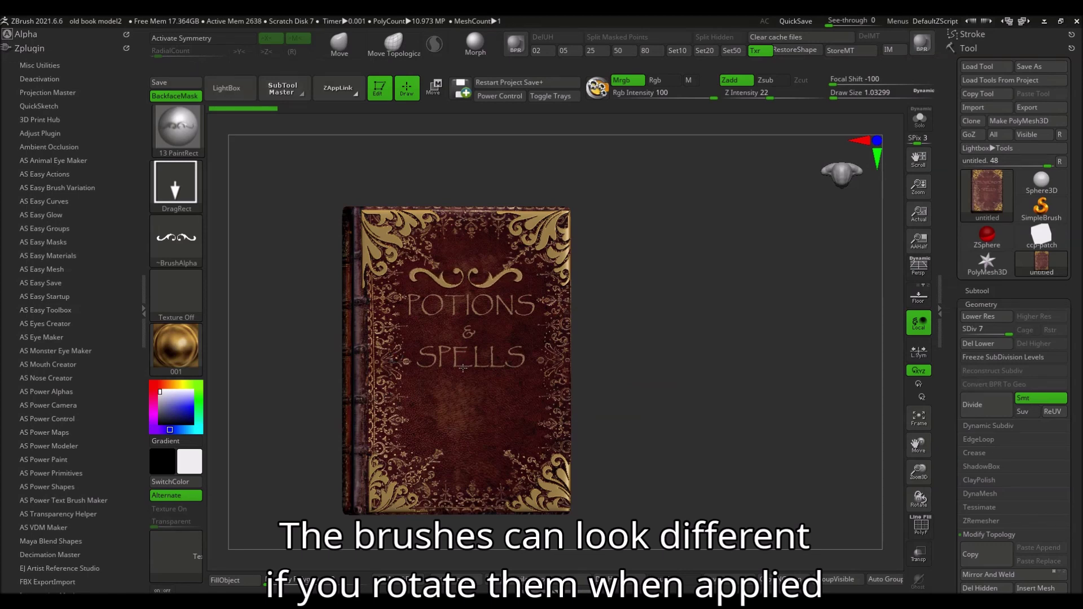
Step: Load the 56 PaintRect brush and stamp a large gold swirl under SPELLS
{"action": "left_click_drag", "start_coordinate": [672, 342], "coordinate": [733, 536]}
{"action": "key", "text": "comma"}
{"action": "scroll", "coordinate": [745, 275], "scroll_direction": "down", "scroll_amount": 8}
{"action": "double_click", "coordinate": [566, 300]}
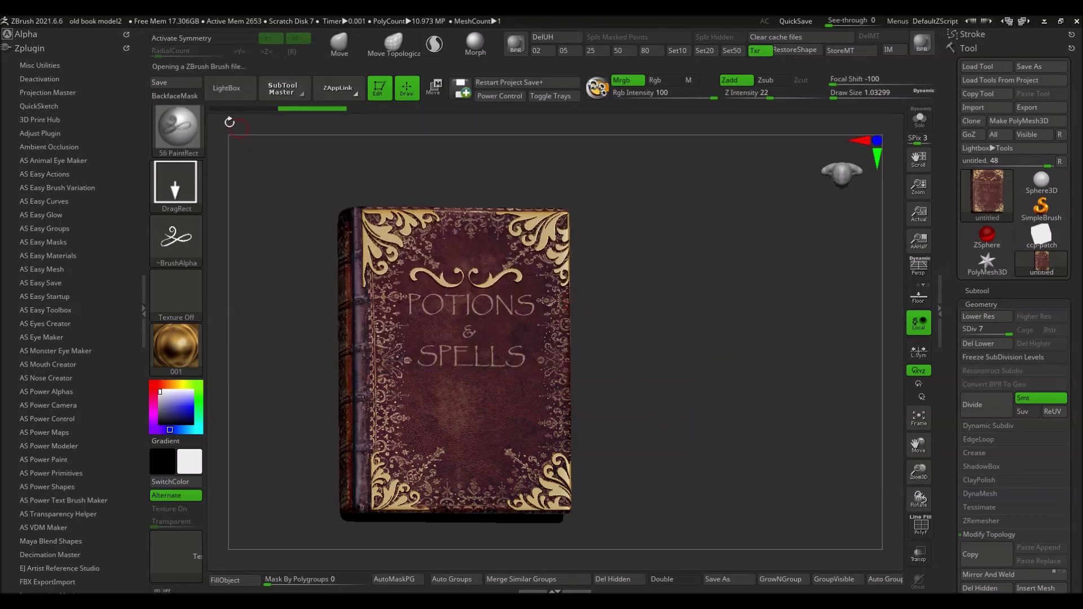
{"action": "left_click_drag", "start_coordinate": [252, 133], "coordinate": [668, 398]}
{"action": "left_click", "coordinate": [487, 370]}
{"action": "left_click_drag", "start_coordinate": [488, 423], "coordinate": [486, 471]}
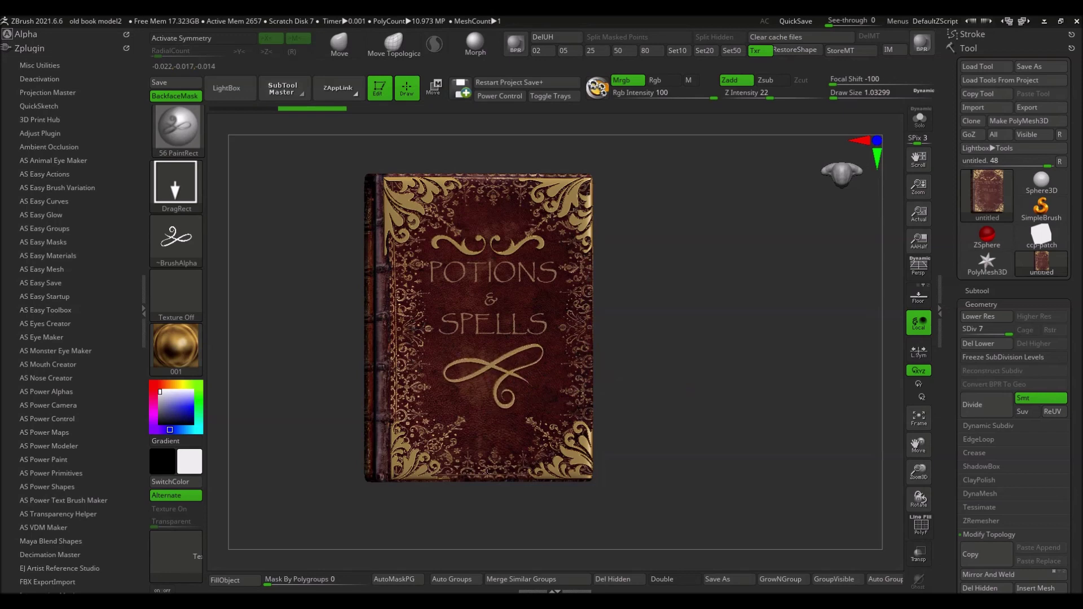
Step: Load the 51 PaintRect ornament brush, then the 28 PaintRect leafy brush
{"action": "left_click_drag", "start_coordinate": [720, 376], "coordinate": [638, 276]}
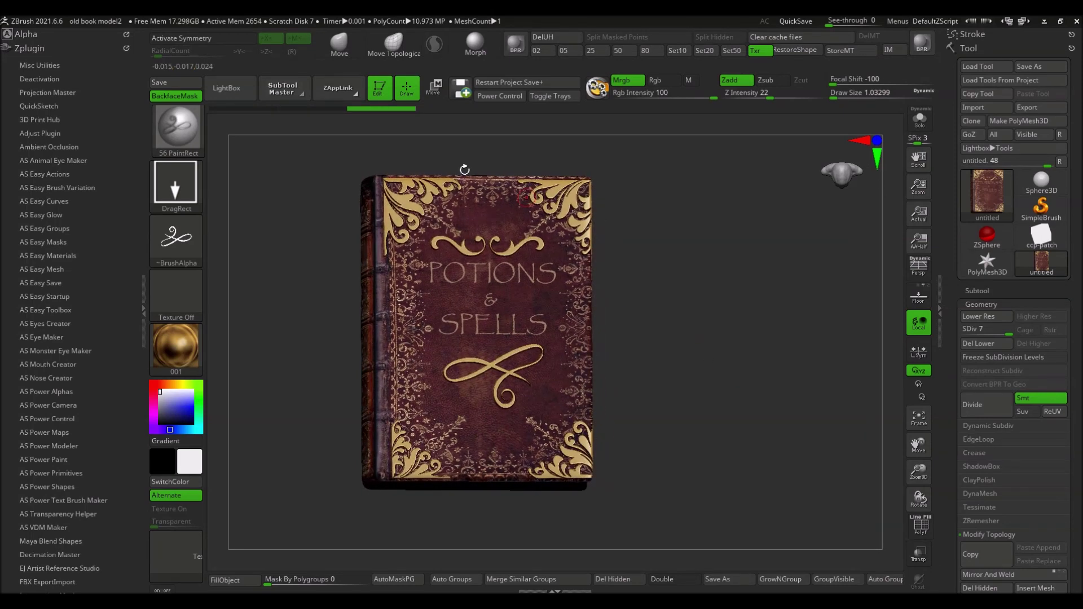
{"action": "key", "text": "comma"}
{"action": "left_click_drag", "start_coordinate": [591, 309], "coordinate": [339, 338]}
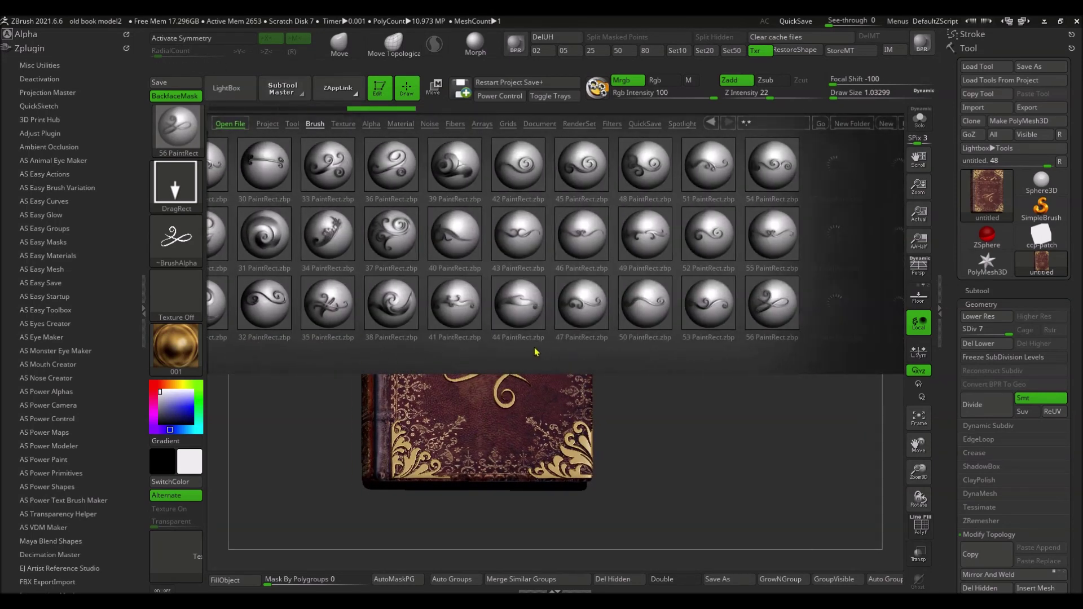
{"action": "double_click", "coordinate": [470, 166]}
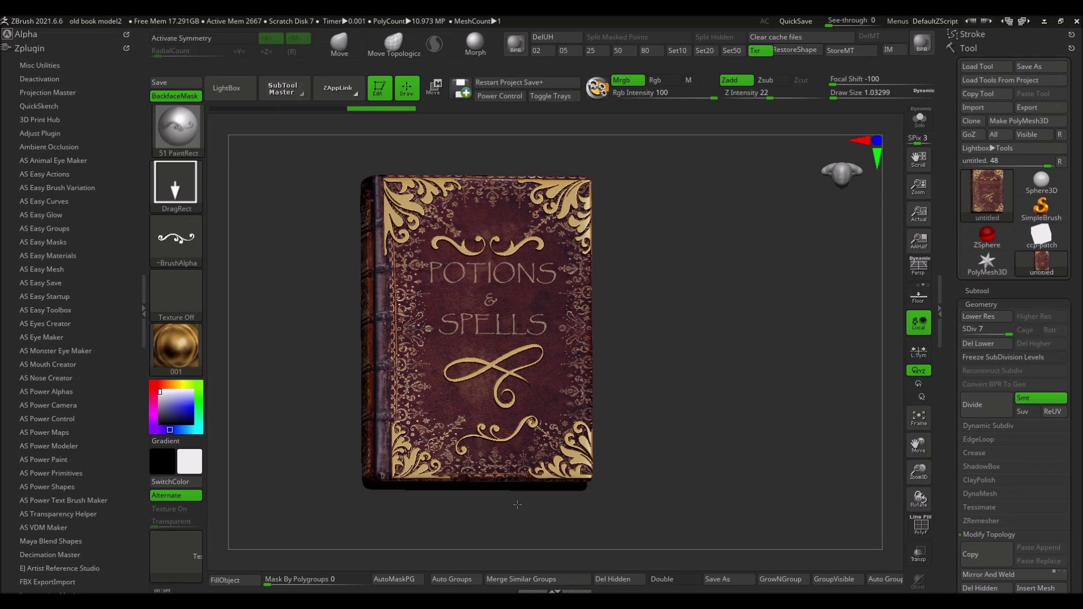
{"action": "key", "text": "comma"}
{"action": "double_click", "coordinate": [819, 241]}
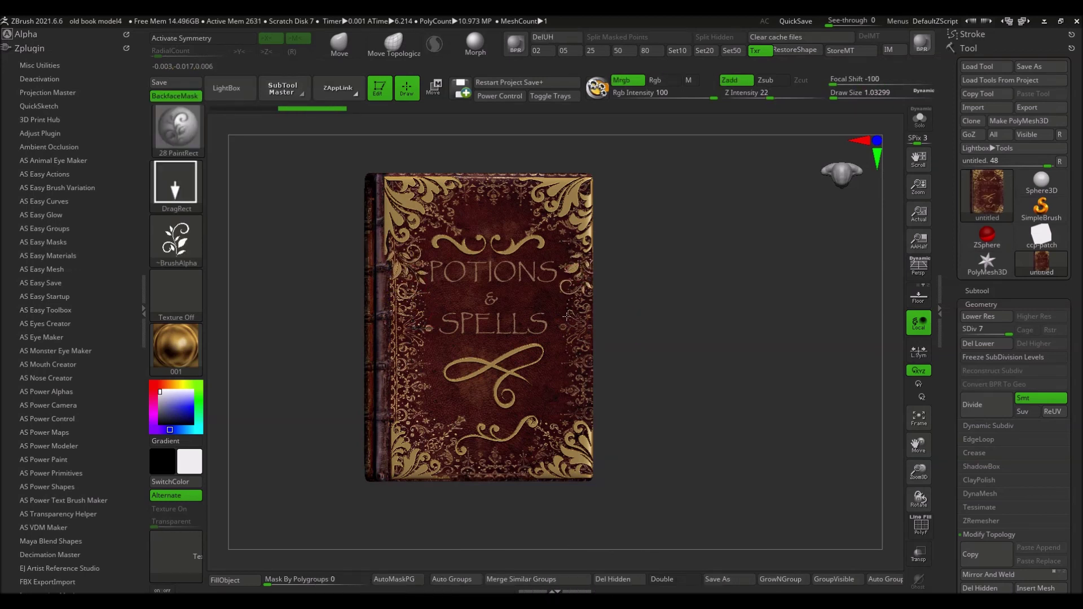
Step: Clear the cover mask and orbit the book to show its spine and pages
{"action": "key", "text": "ctrl"}
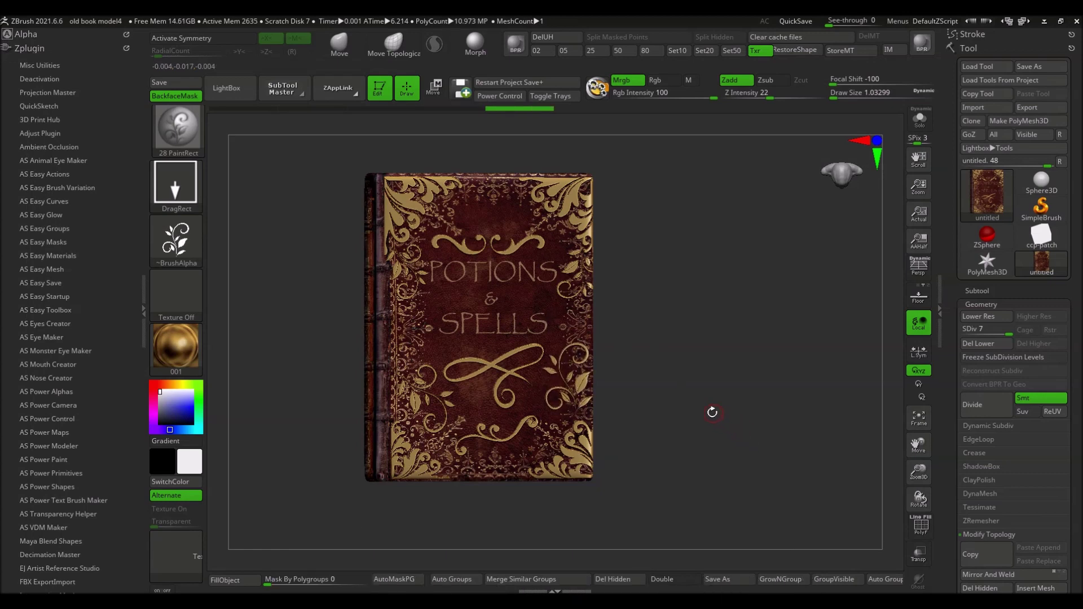
{"action": "left_click_drag", "start_coordinate": [716, 414], "coordinate": [785, 419]}
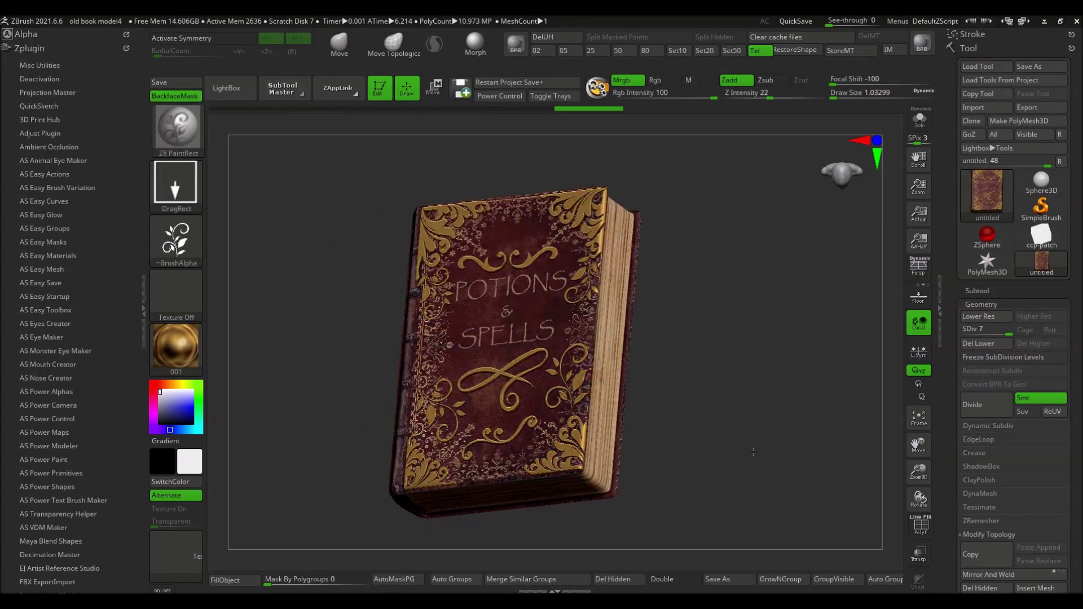